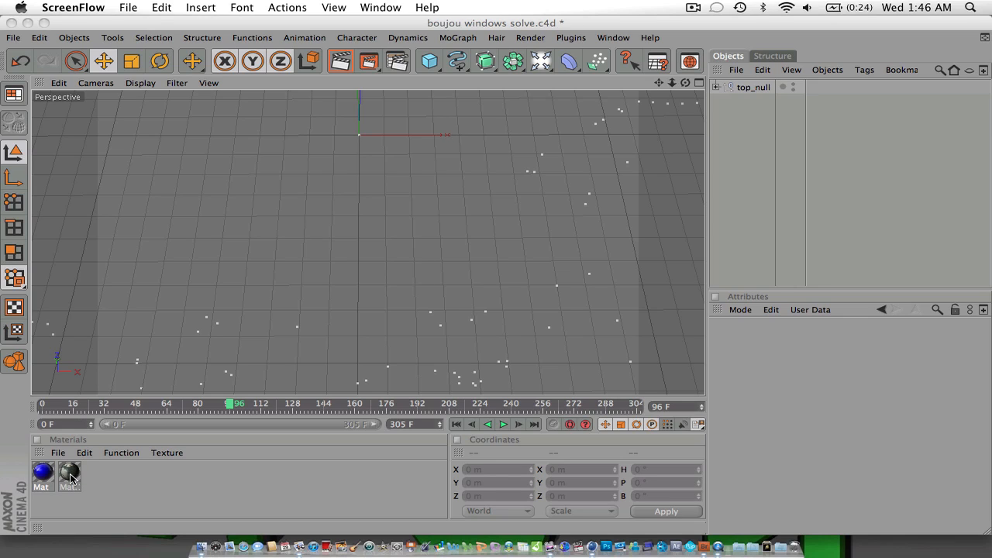
Step: Delete the blue material and add a Background object to the scene
click(47, 478)
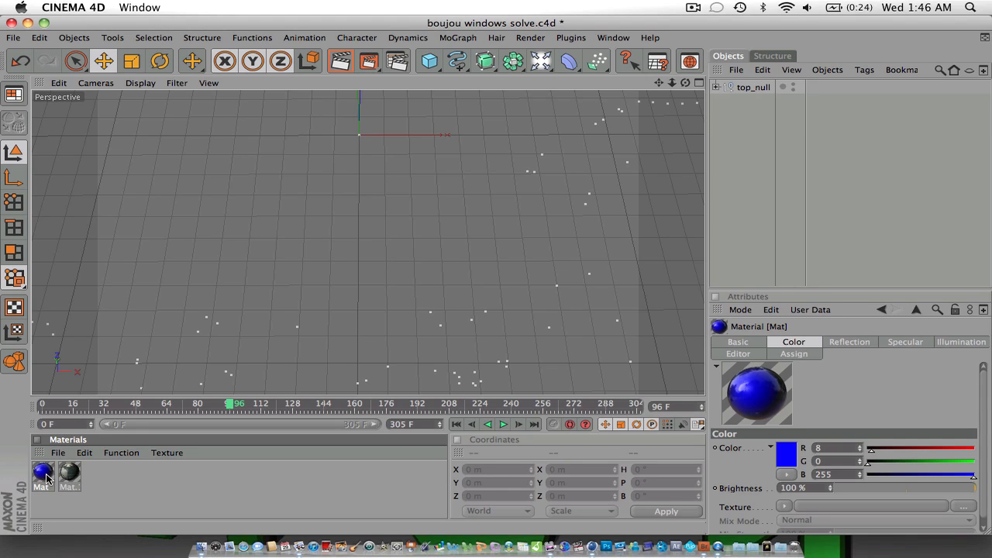
key(Delete)
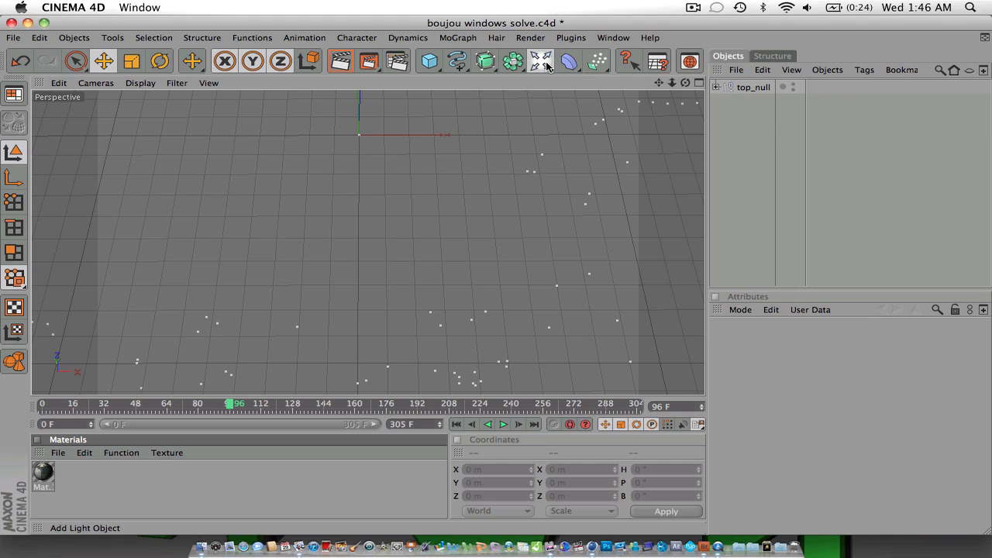
drag(546, 67, 573, 171)
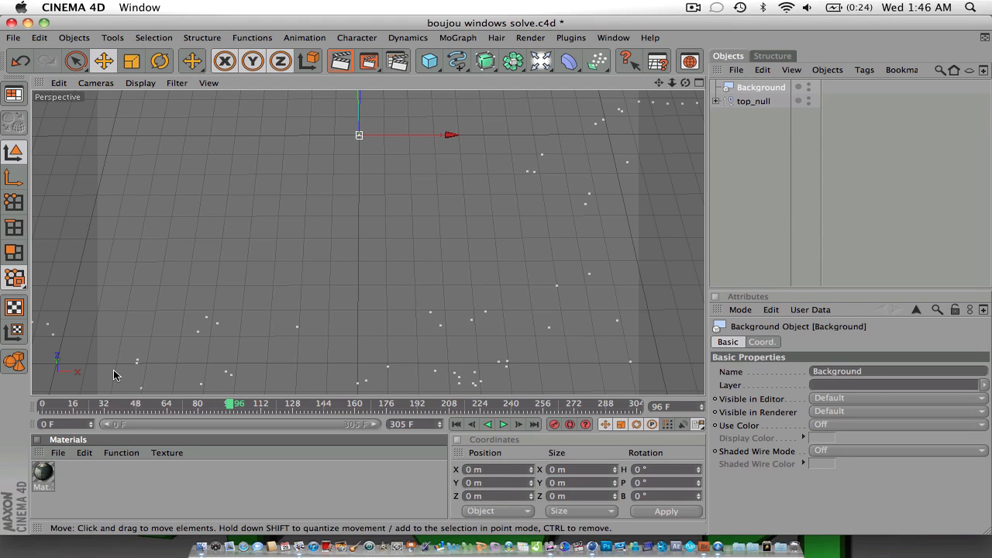
Step: Check that the remaining material uses the ready for boujou.mov texture, and apply it to the Background object
double_click(47, 480)
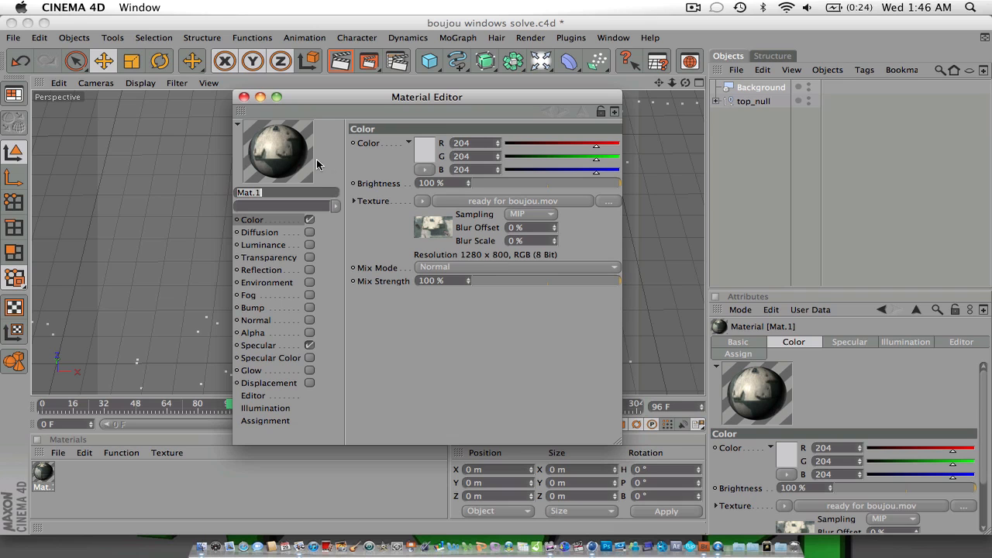
click(243, 97)
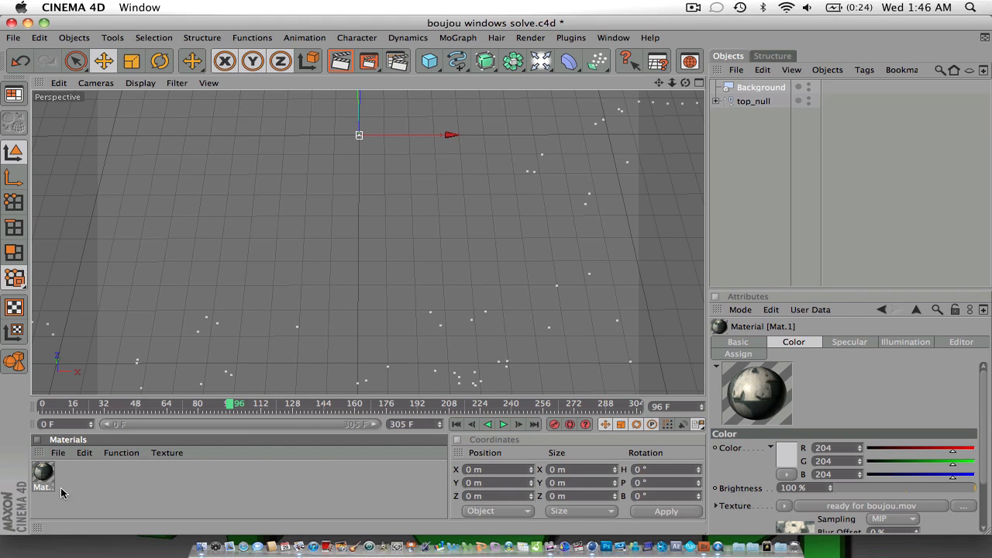
drag(39, 481, 762, 90)
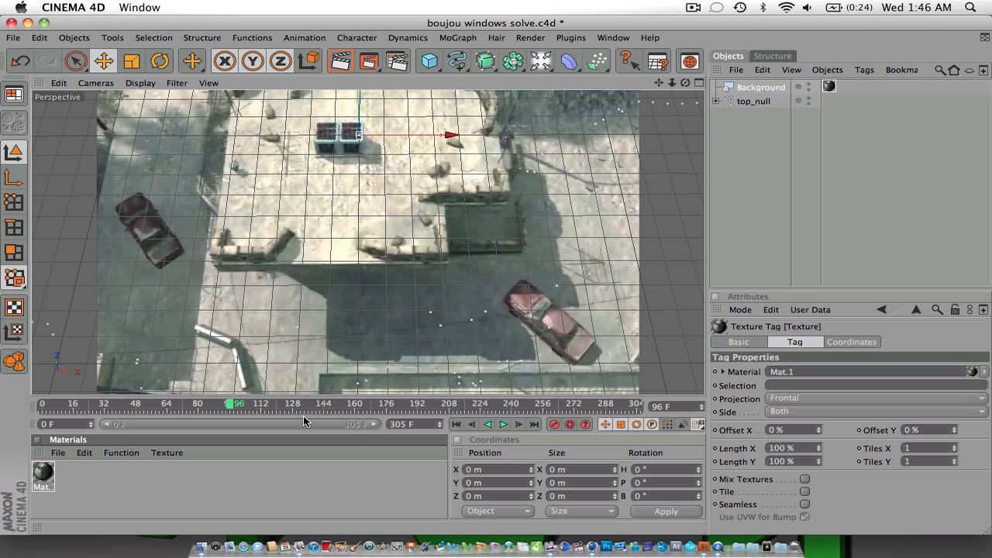
Step: Check the background footage at several points along the timeline from frame 0, and stop at frame 201
click(471, 405)
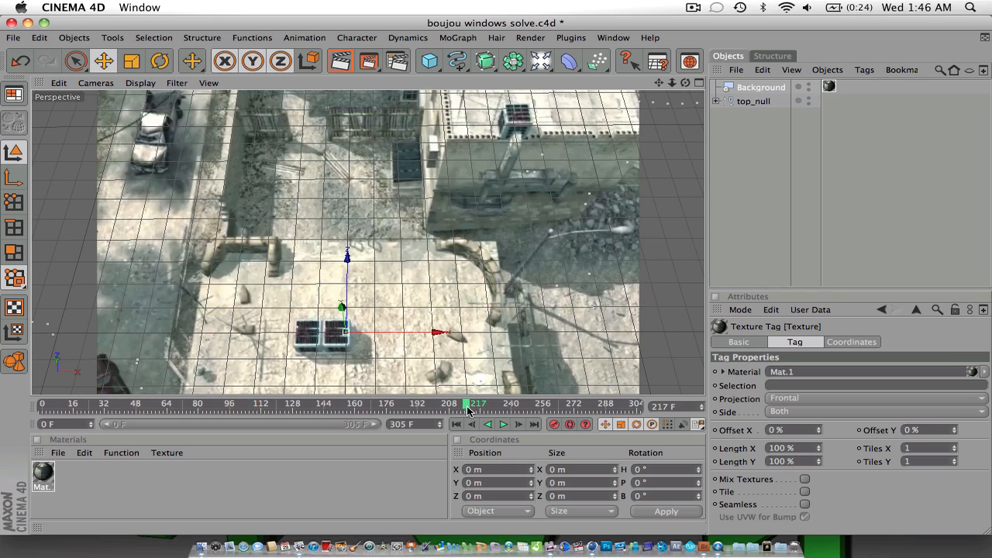
click(604, 408)
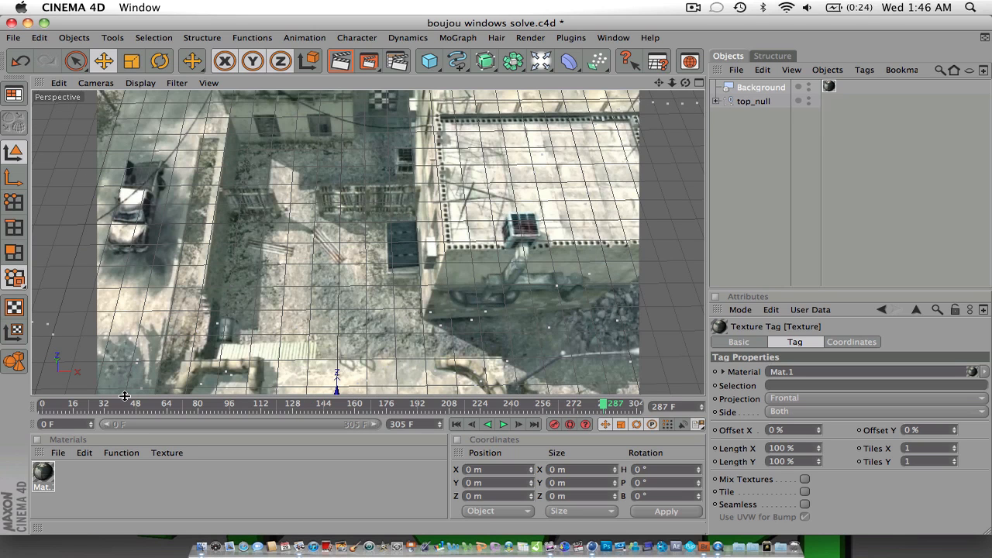
click(44, 407)
mouse_move(46, 406)
mouse_down()
mouse_move(639, 418)
mouse_move(436, 417)
mouse_up()
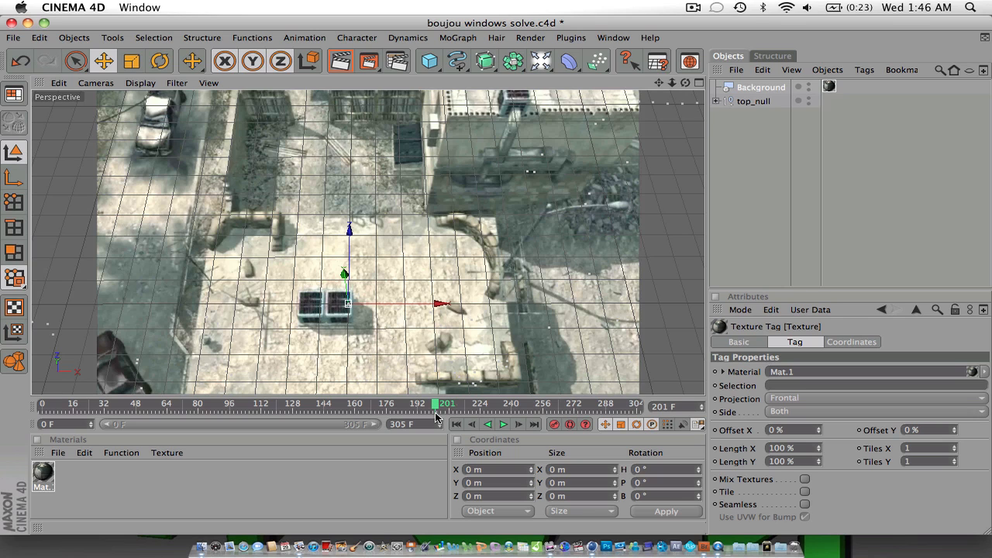
Step: Add a MoGraph Text object and move it along X to about -250 m, over the crates
click(456, 38)
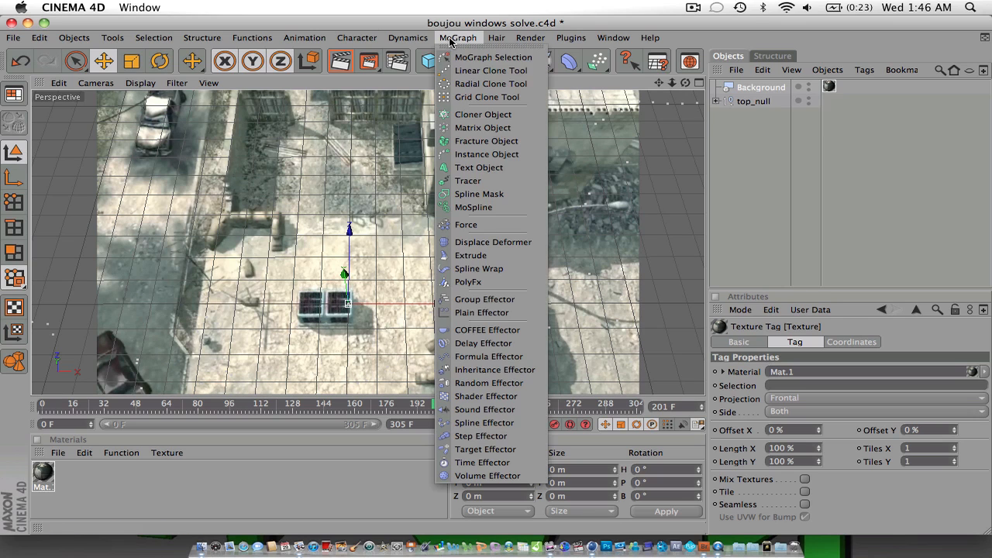
click(499, 167)
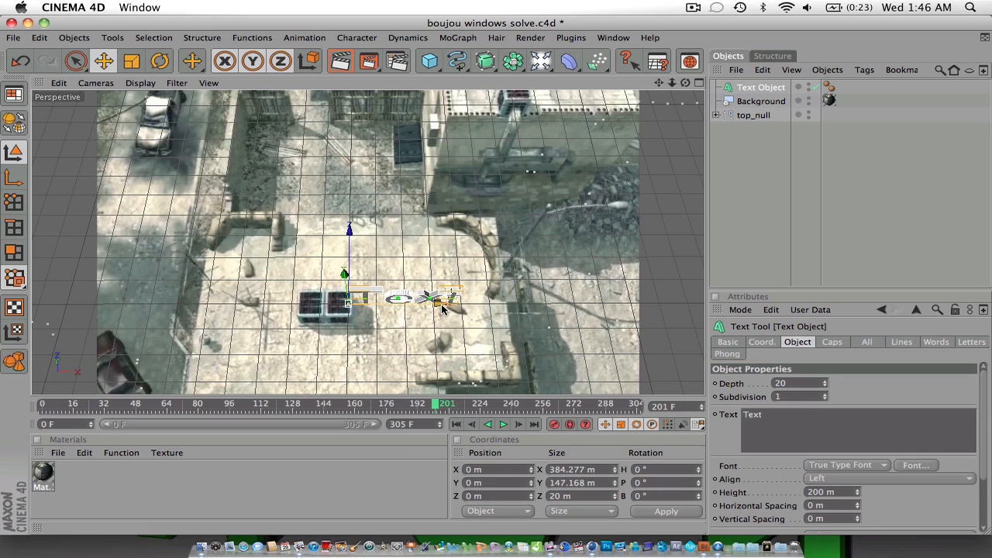
drag(466, 309, 374, 304)
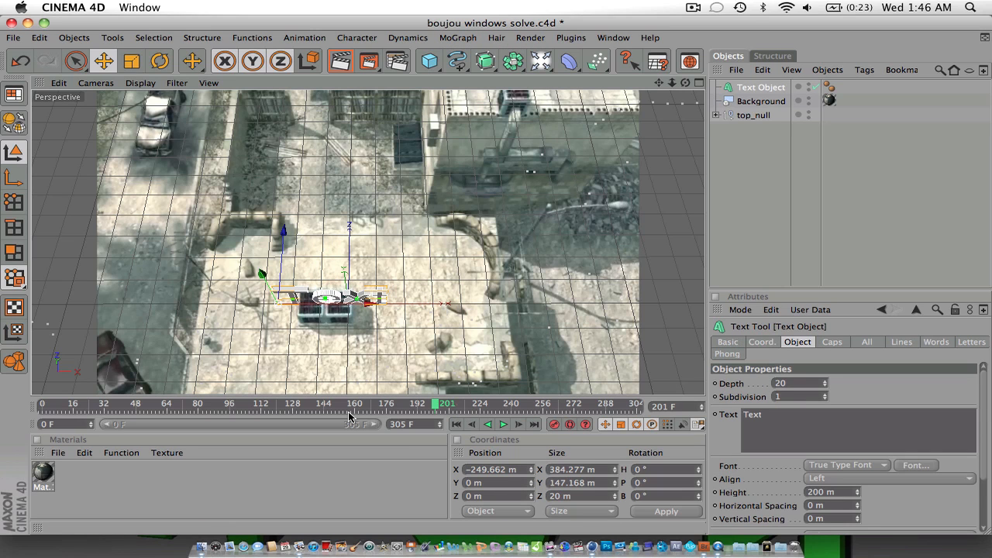
Step: Rotate the text to a pitch of about -97° so it lies flat, and test-render the view
click(160, 61)
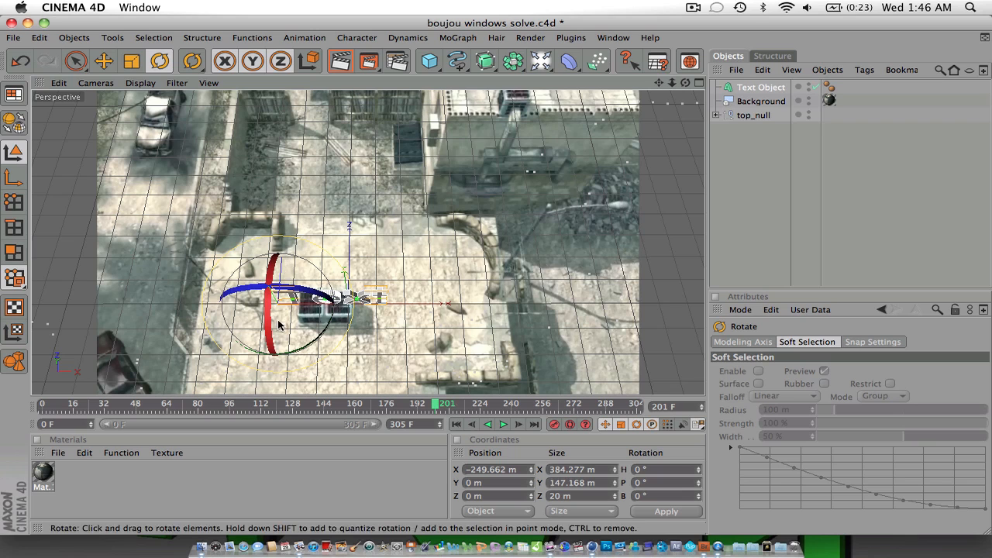
drag(273, 329, 273, 274)
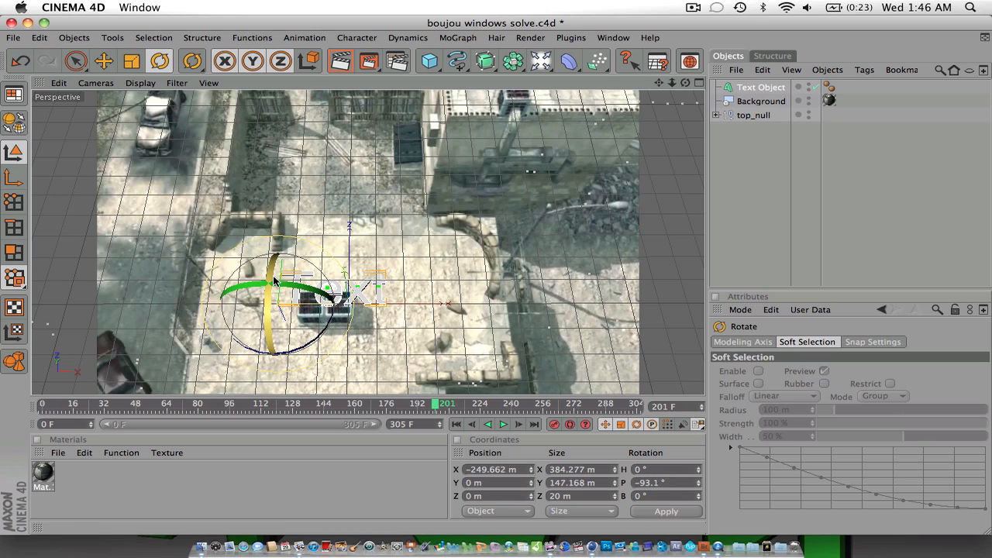
drag(277, 310, 272, 310)
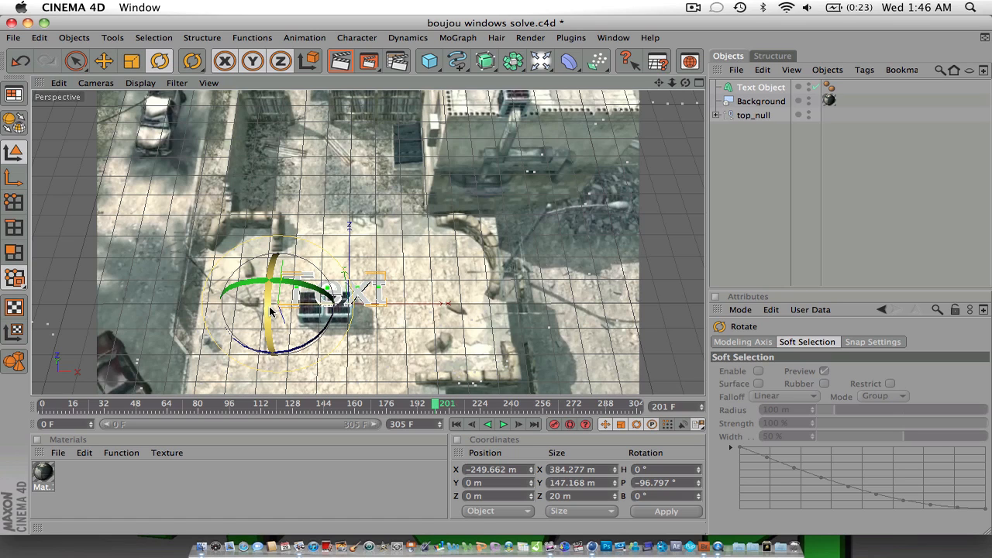
click(339, 60)
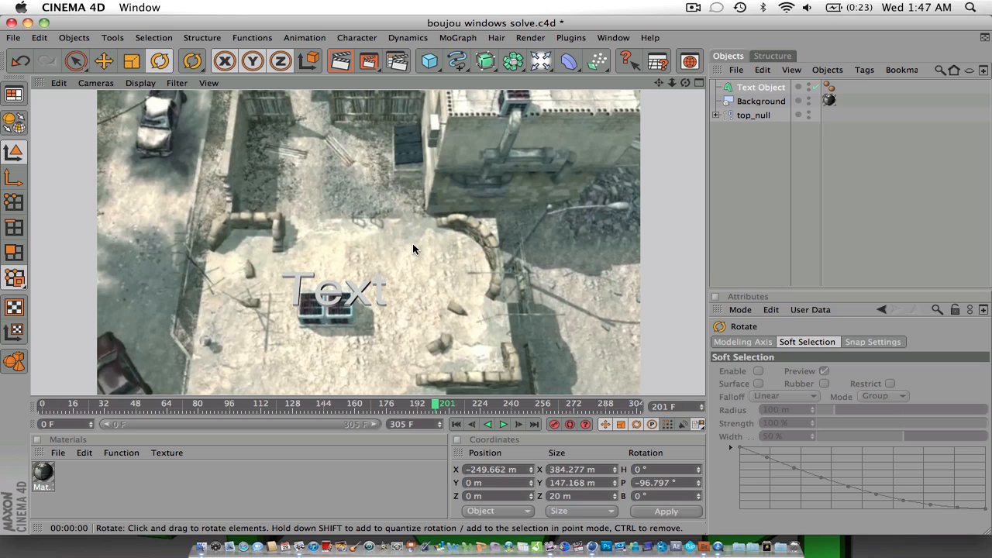
Step: Add a Floor object, lower it to about -103 m in Y beneath the text, and test-render the view
drag(541, 61, 673, 118)
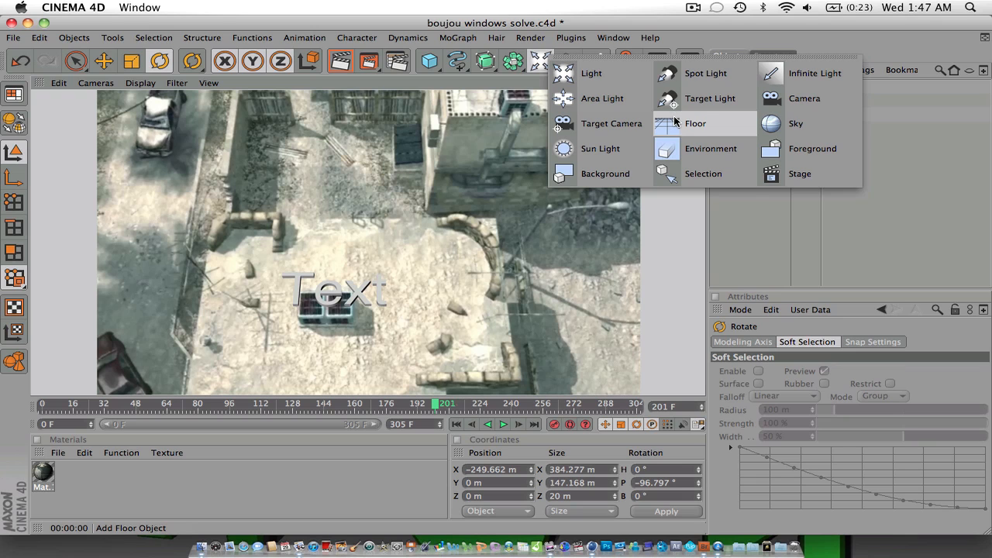
drag(675, 122, 676, 123)
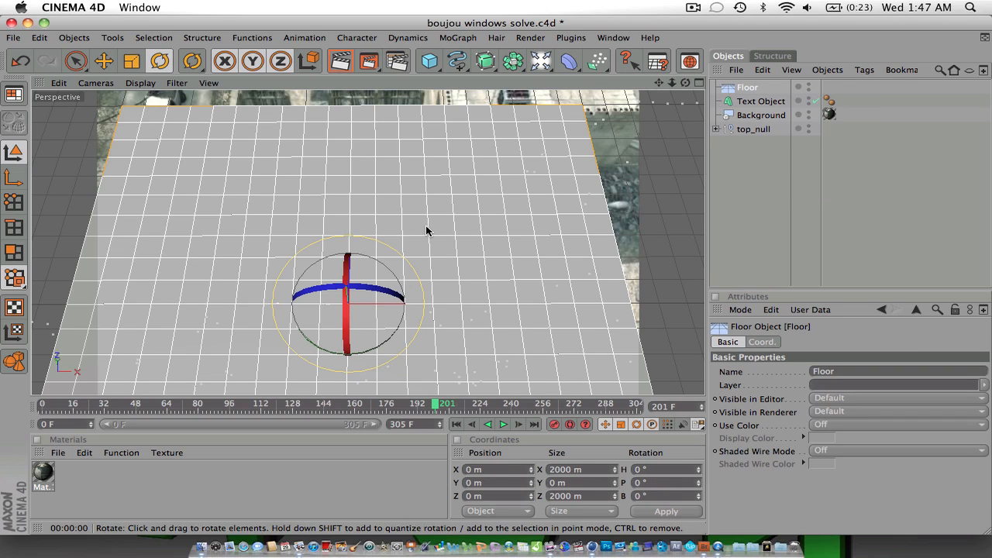
click(103, 61)
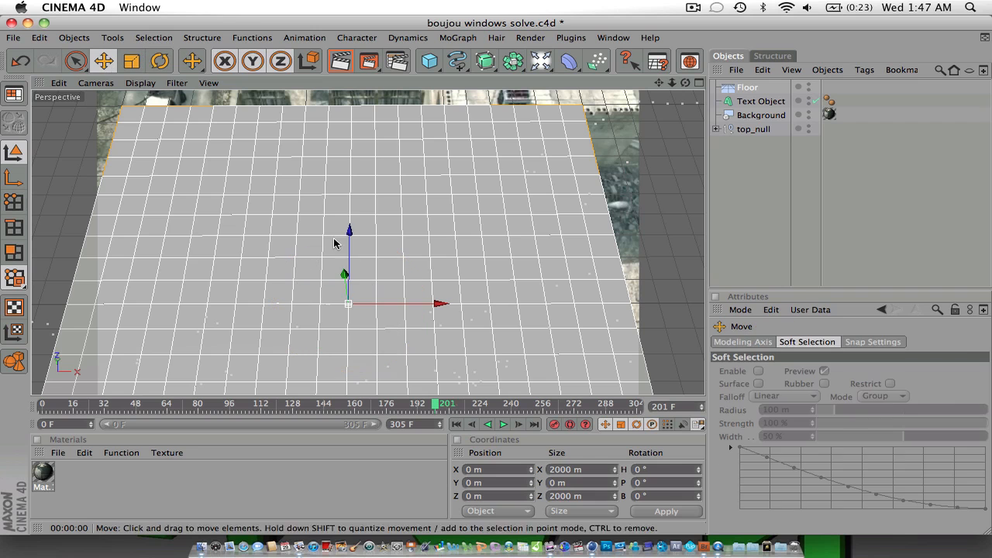
drag(345, 274, 345, 283)
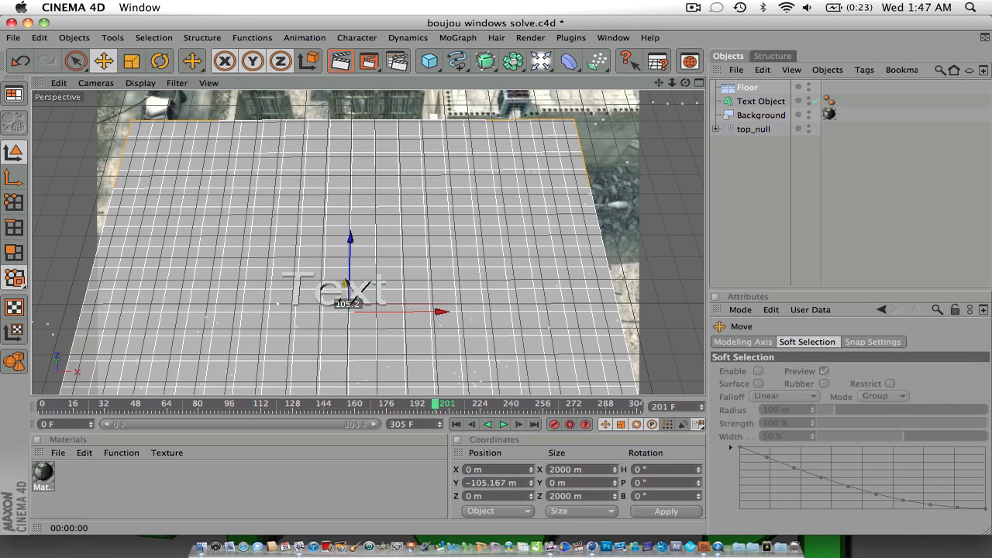
click(349, 60)
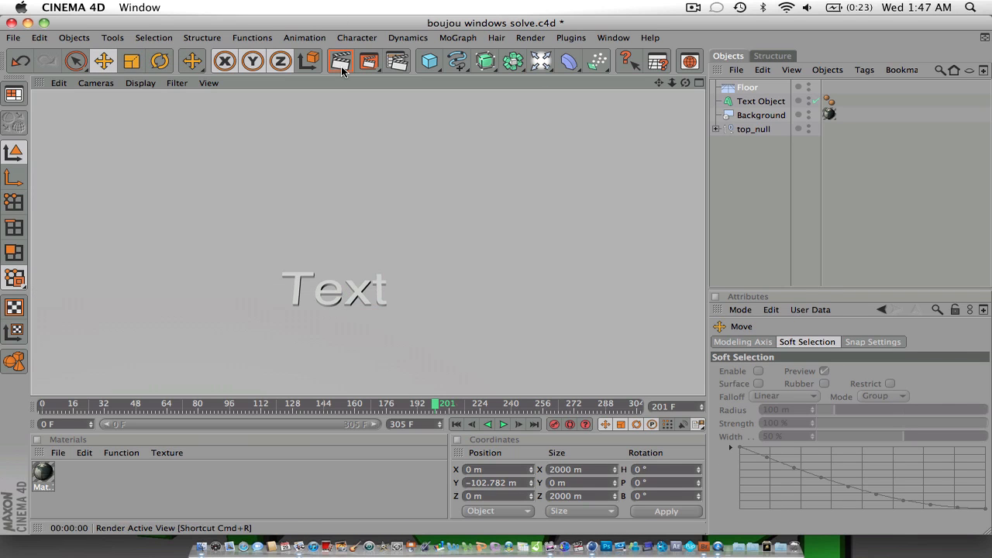
click(387, 256)
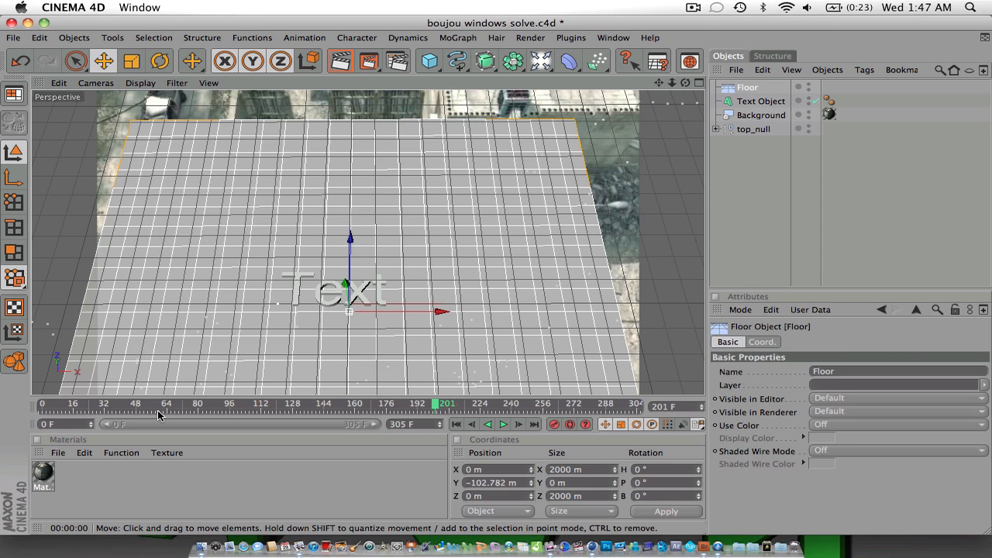
Step: Apply the footage material to the Floor object and test-render the view
drag(43, 472, 566, 182)
drag(425, 279, 230, 411)
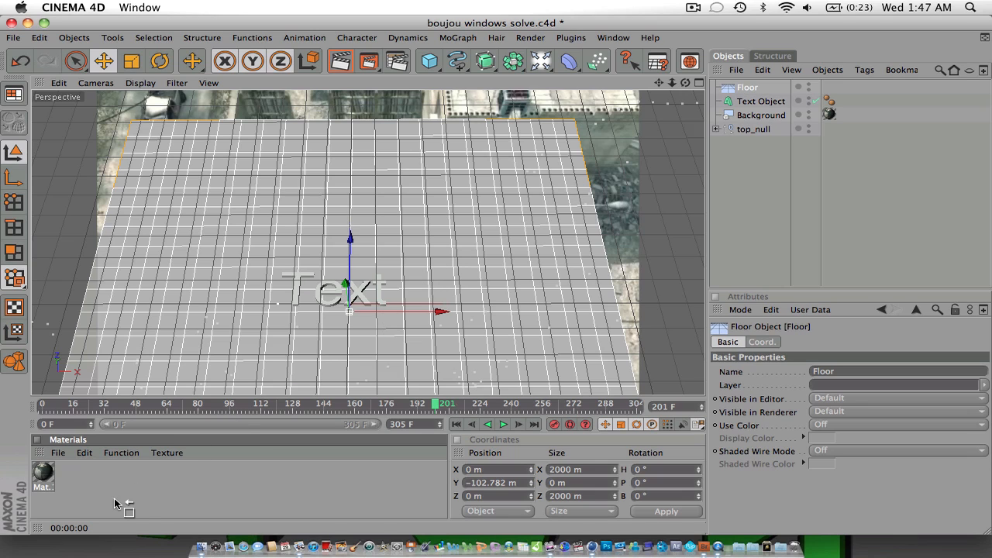
drag(114, 498, 114, 498)
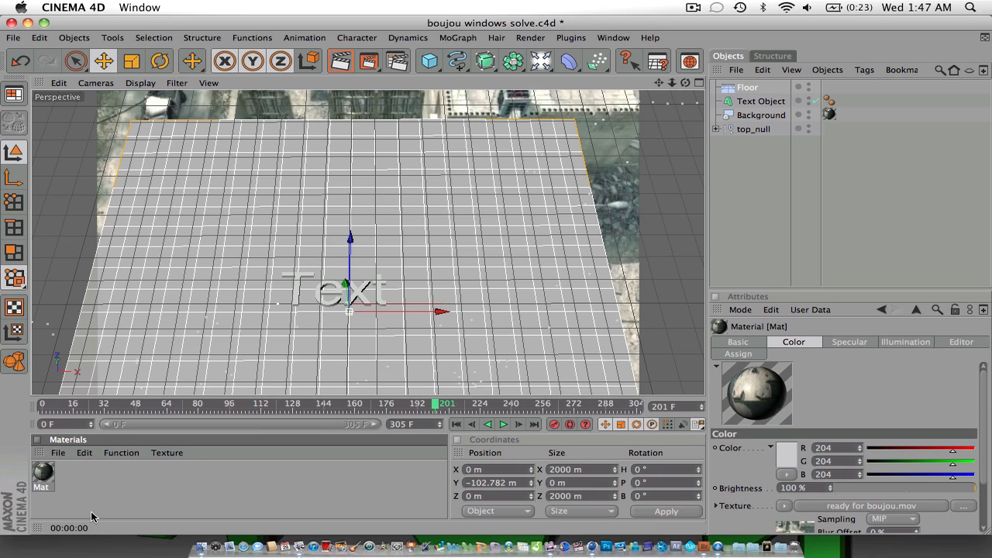
drag(44, 472, 748, 90)
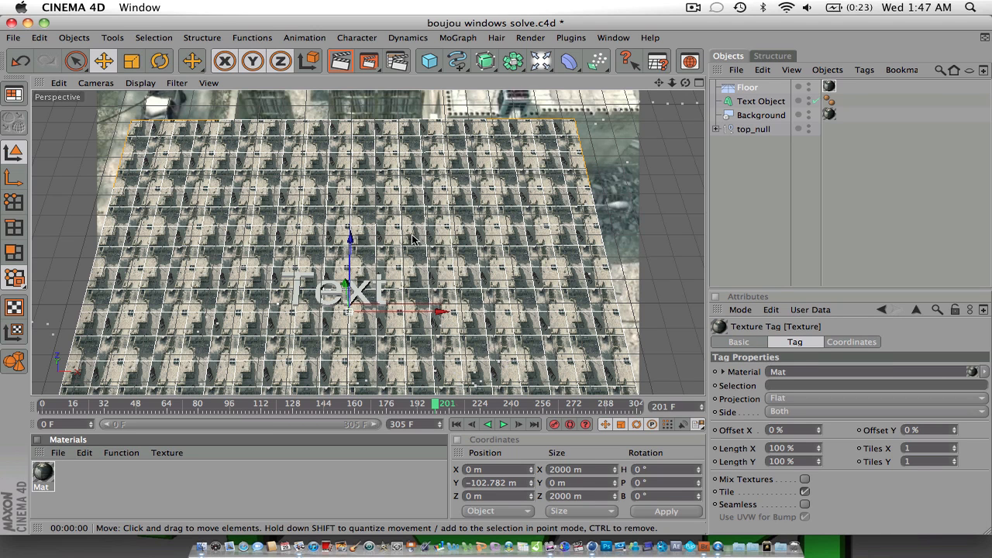
click(340, 68)
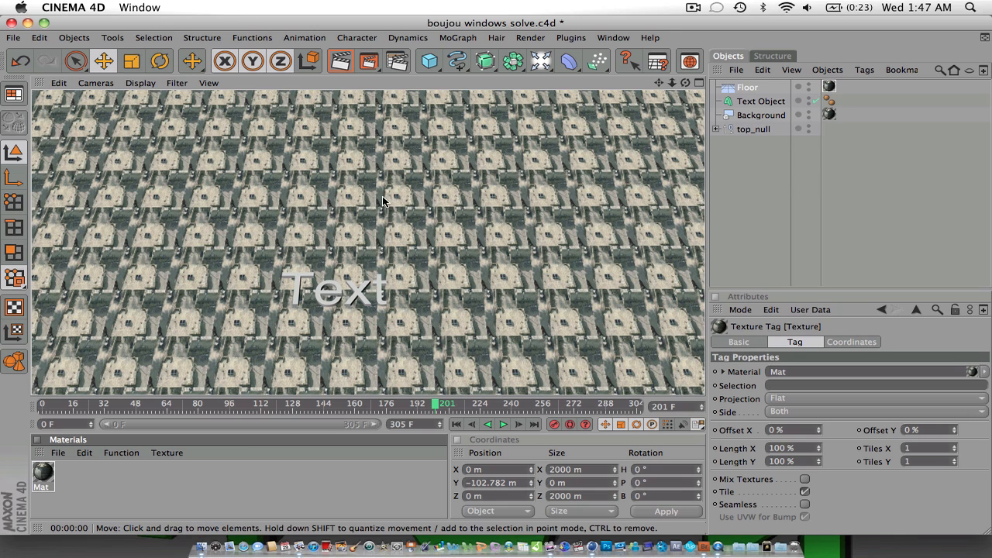
click(349, 231)
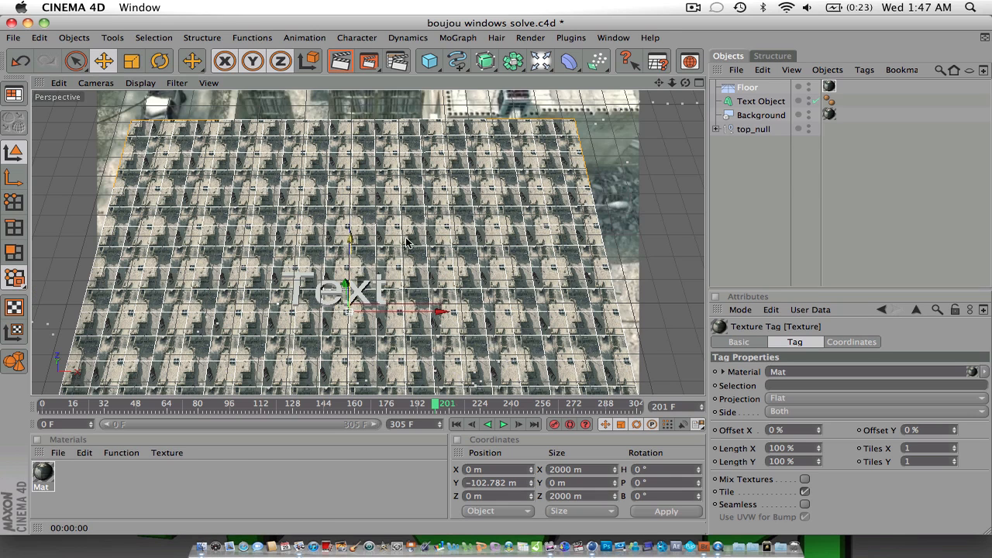
Step: Set the floor texture's projection to Frontal and test-render how the floor blends with the background
click(801, 400)
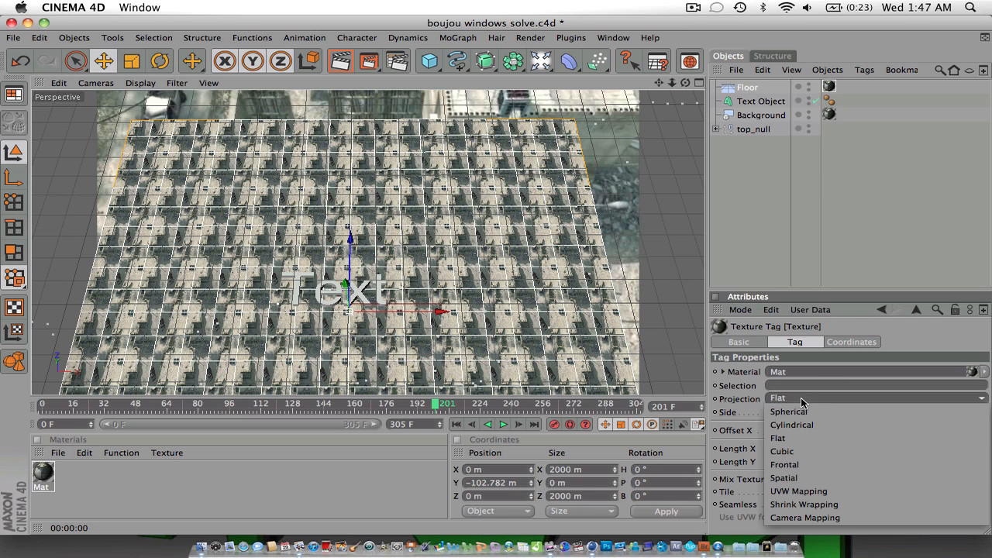
click(798, 463)
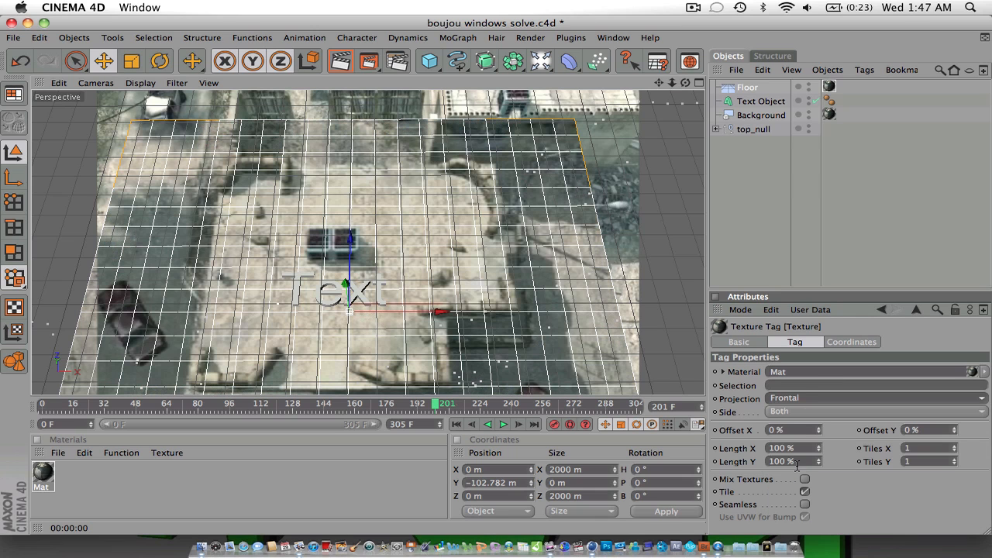
click(335, 66)
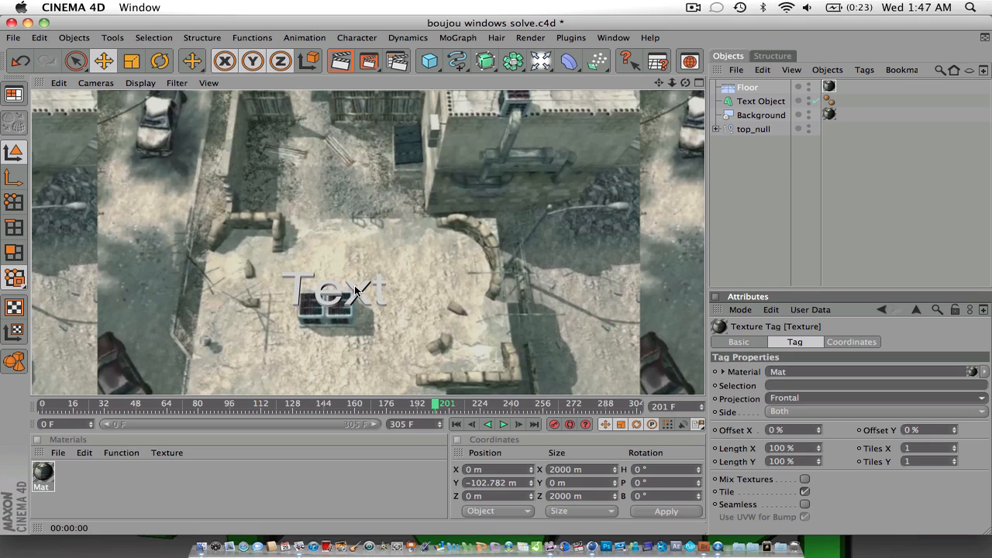
click(406, 251)
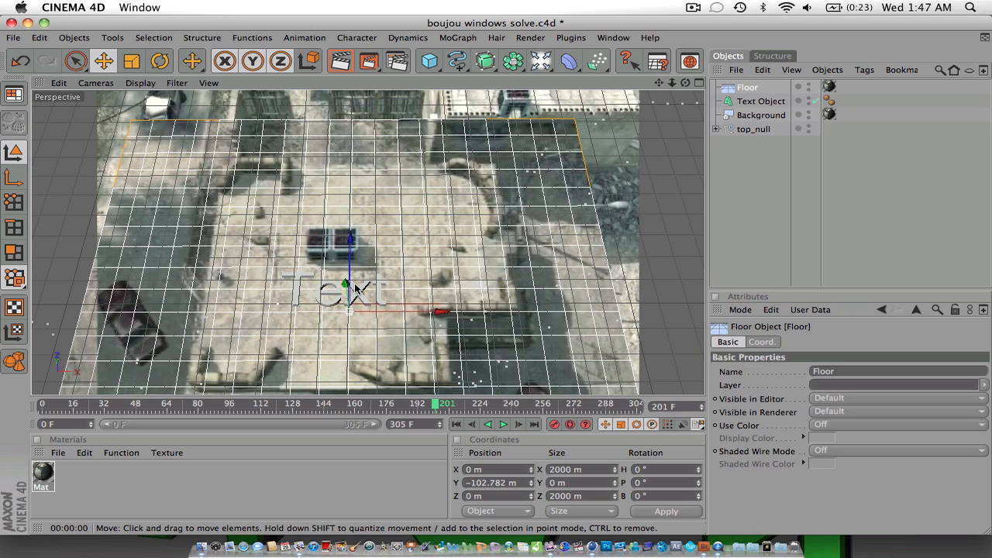
click(339, 66)
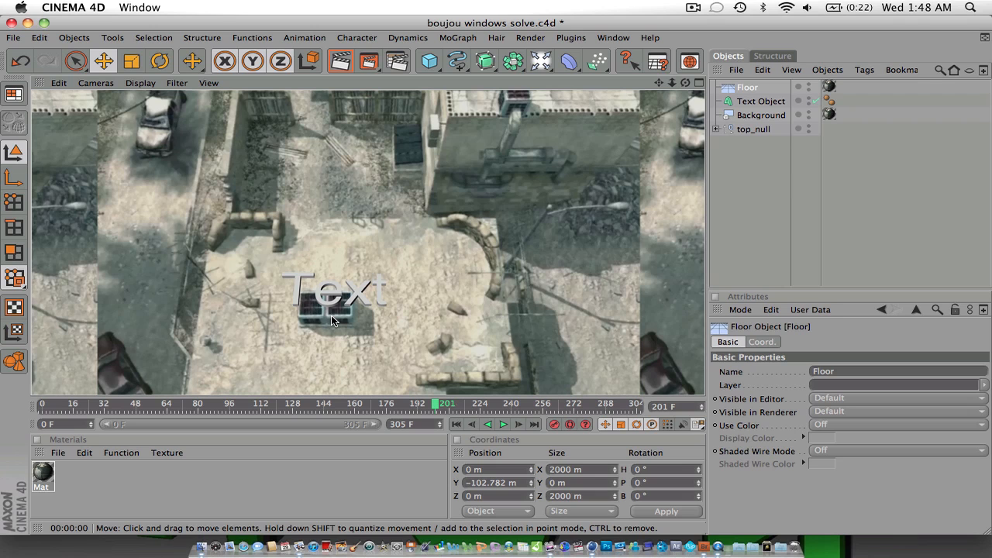
click(433, 288)
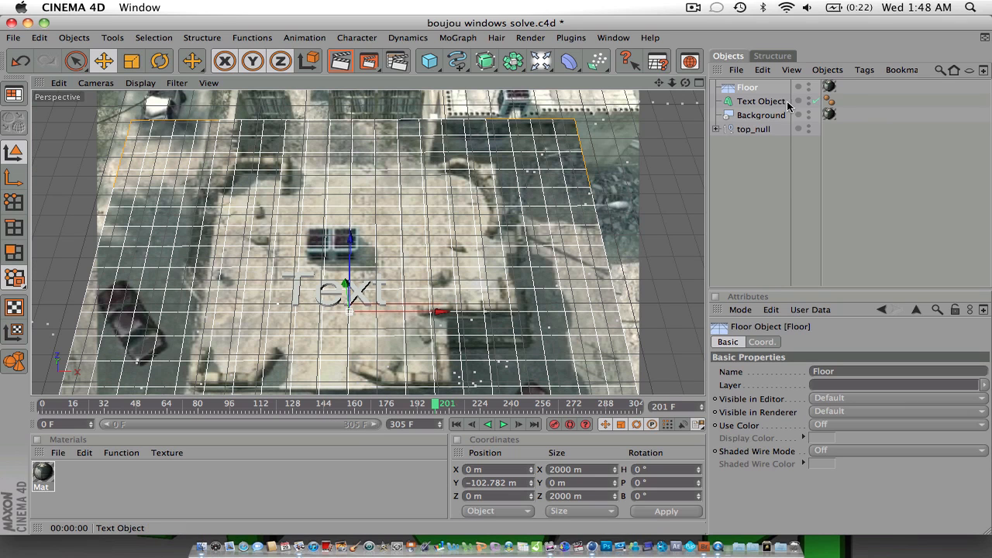
Step: Hide the floor in the editor view and show it again
double_click(808, 87)
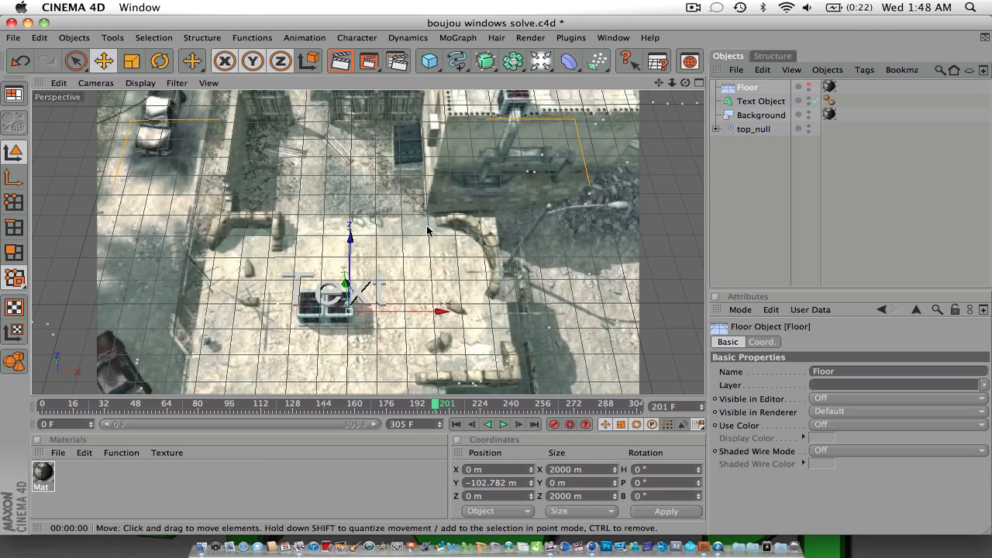
click(810, 87)
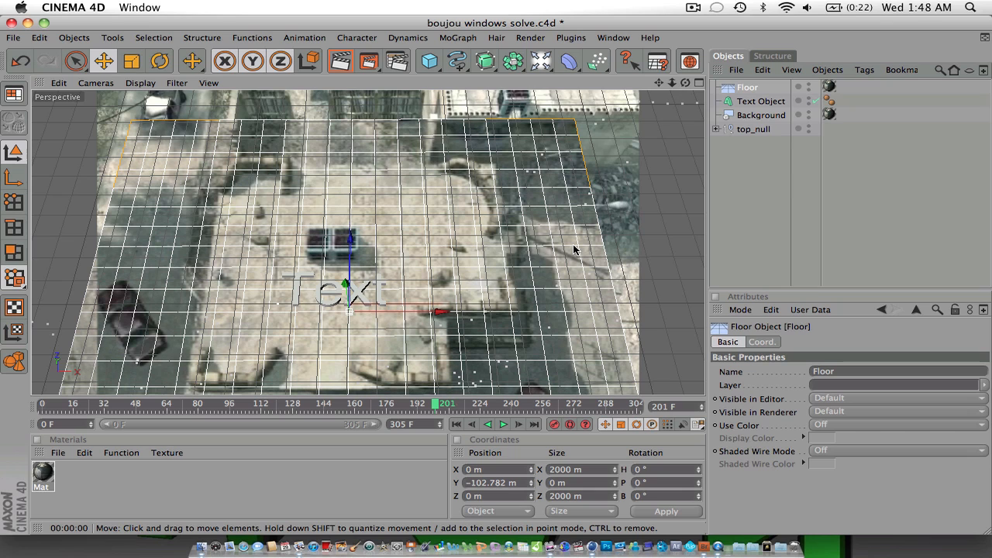
Step: Test-render the view and add a Compositing tag to the Floor object
click(341, 61)
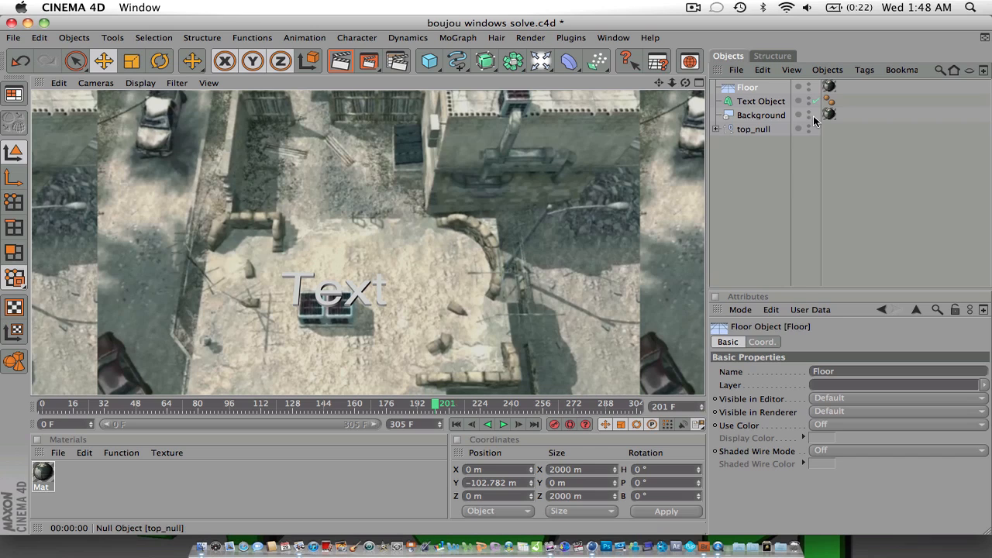
right_click(743, 90)
mouse_move(768, 91)
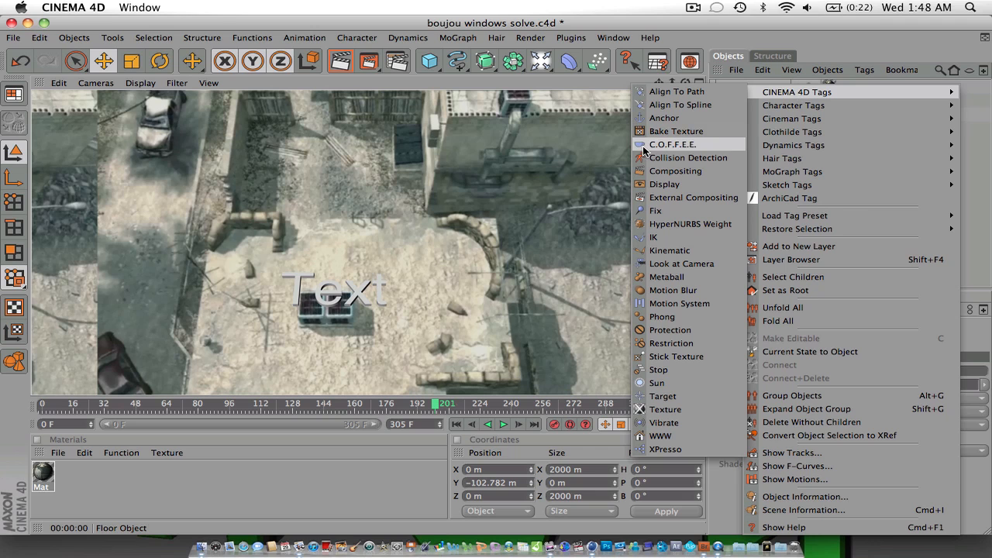
click(673, 170)
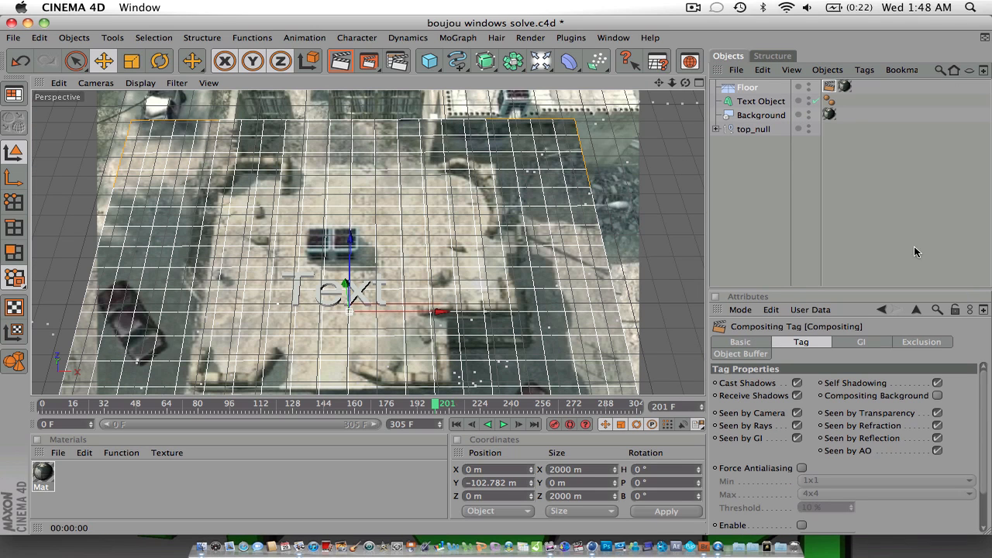
Step: Turn off Self Shadowing and turn on Compositing Background in the floor's Compositing tag, and test-render the view
click(938, 384)
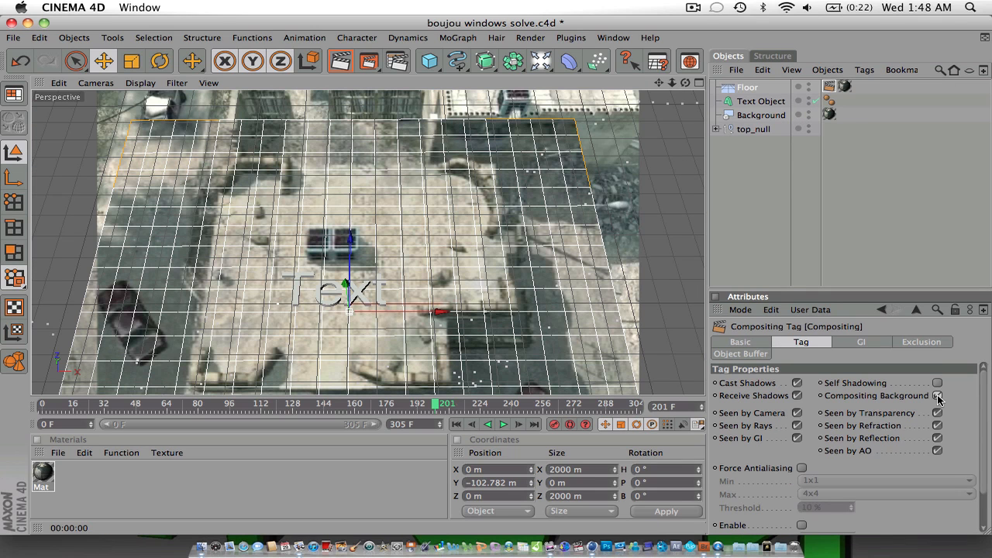
click(937, 397)
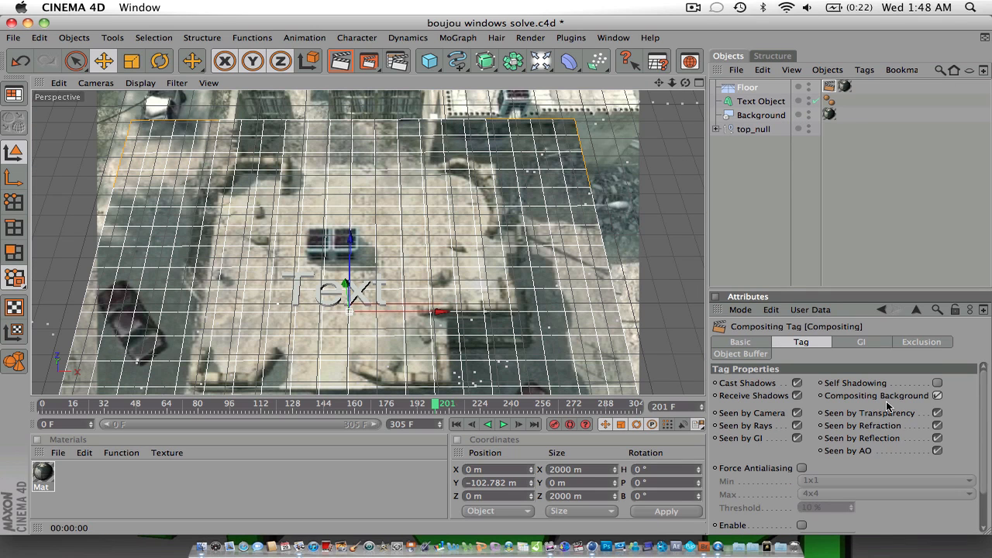
click(341, 60)
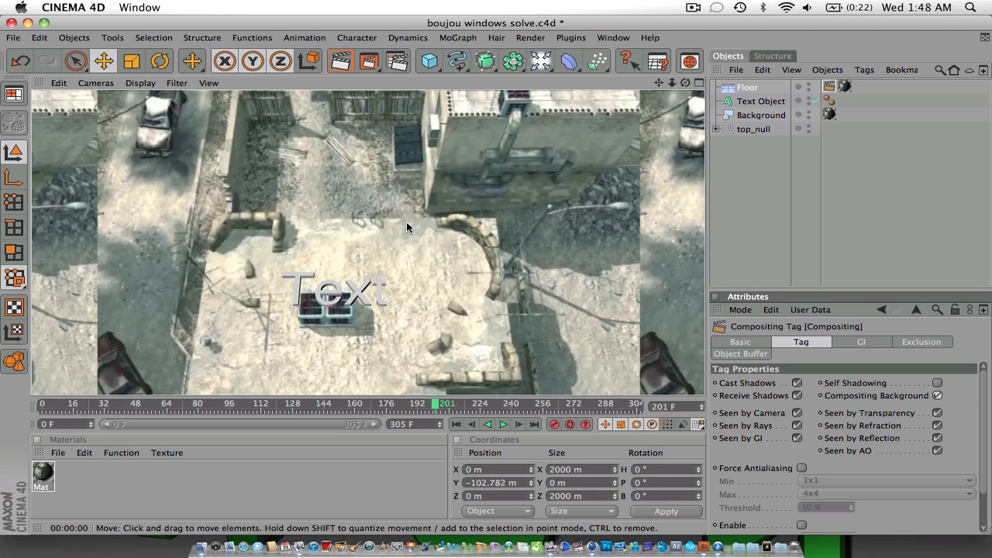
click(396, 284)
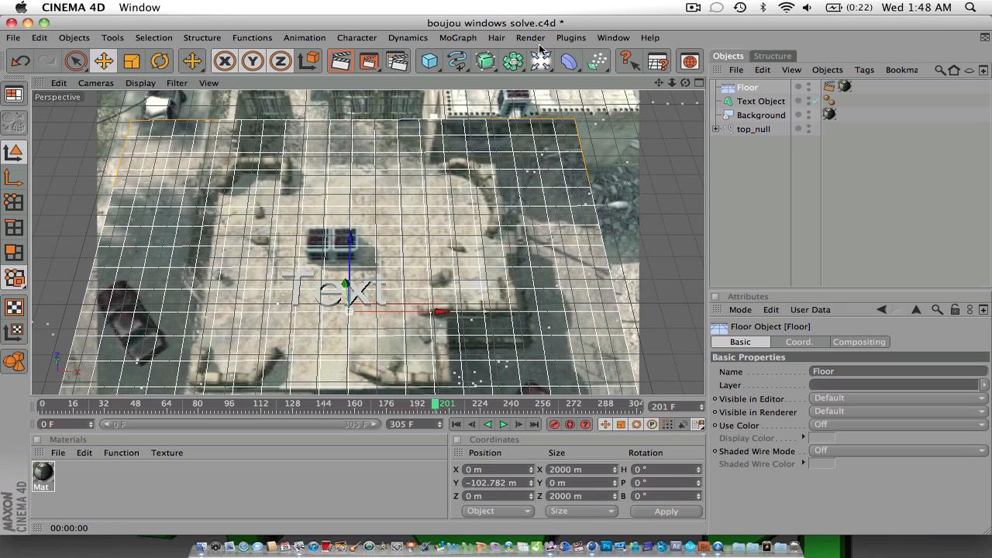
Step: Add an omni light above the text at about X 39 m and Y 266 m, and test-render the view
drag(541, 60, 578, 76)
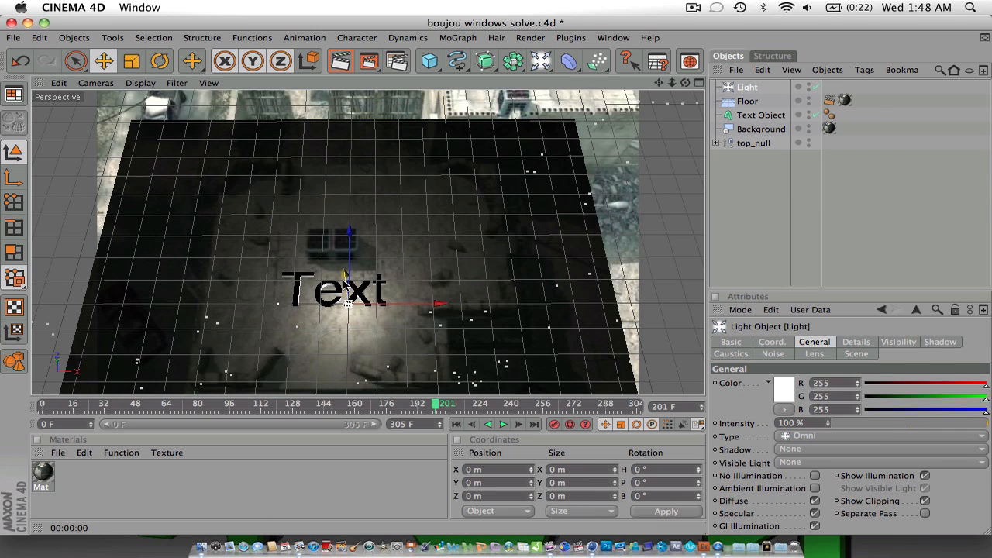
drag(344, 278, 340, 236)
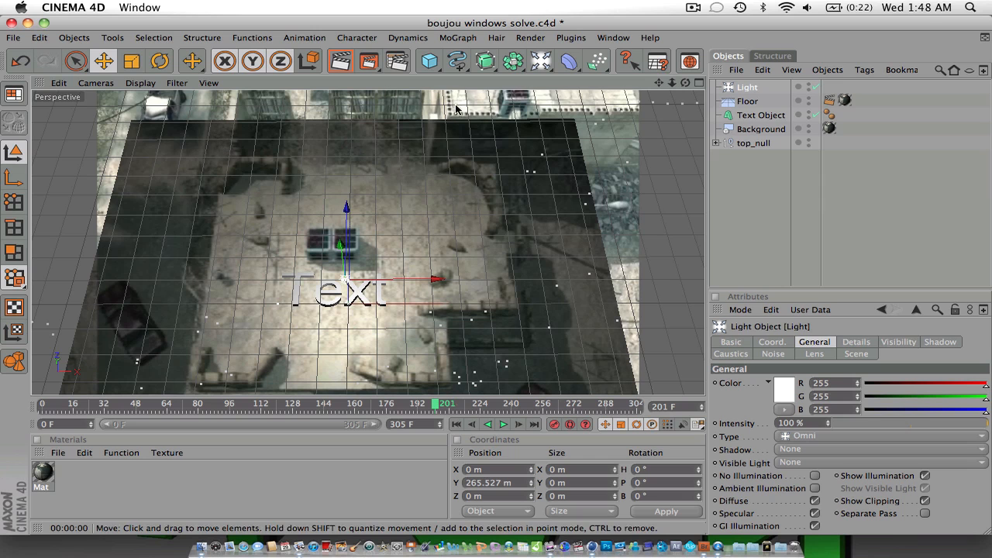
drag(396, 282, 408, 281)
click(335, 59)
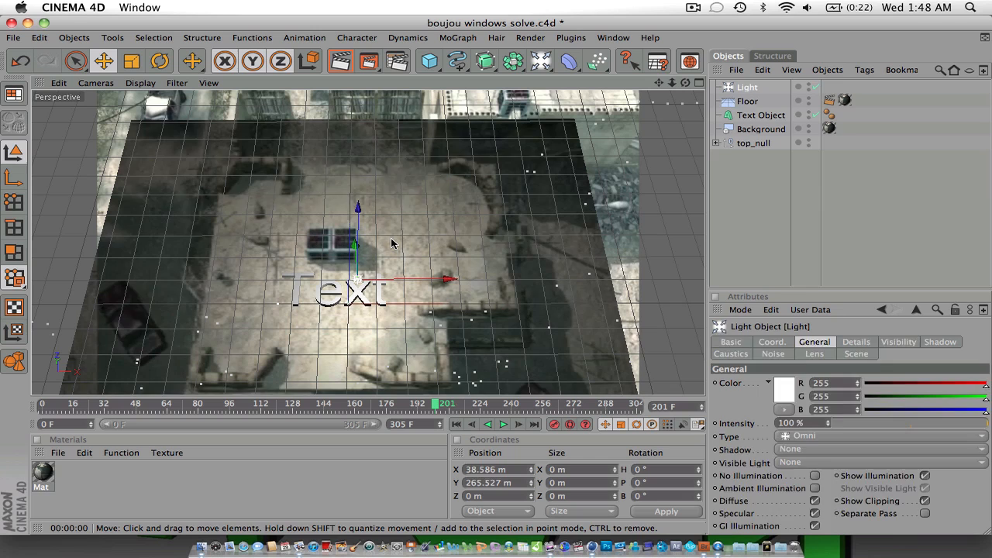
click(392, 243)
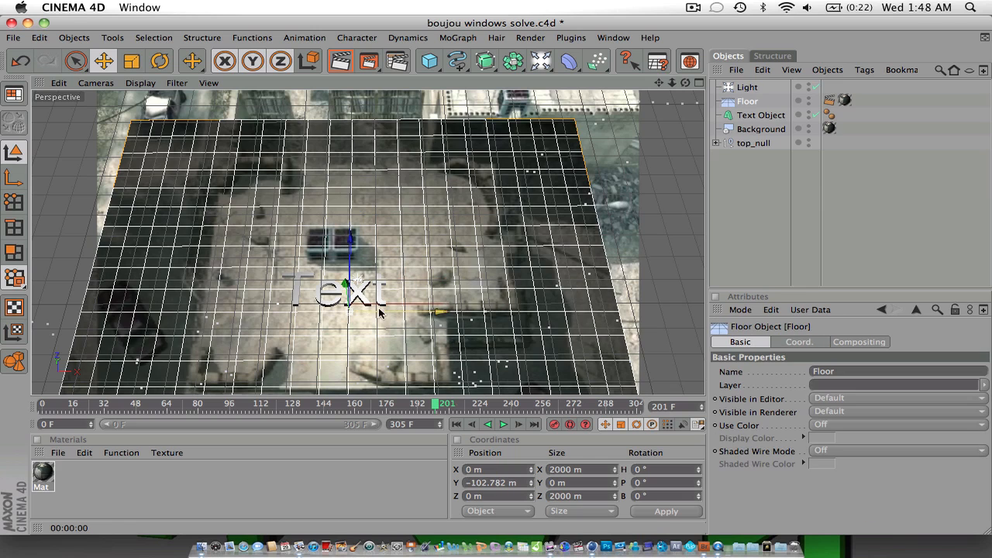
click(359, 295)
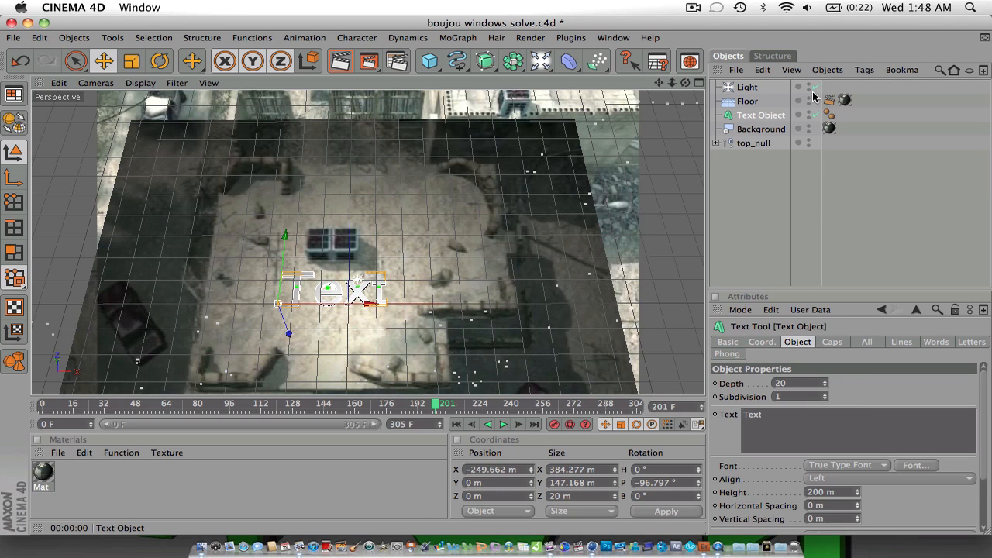
Step: Move the light to about X 76 m and Y 400 m, and test-render the lighting
click(746, 88)
drag(362, 218, 362, 203)
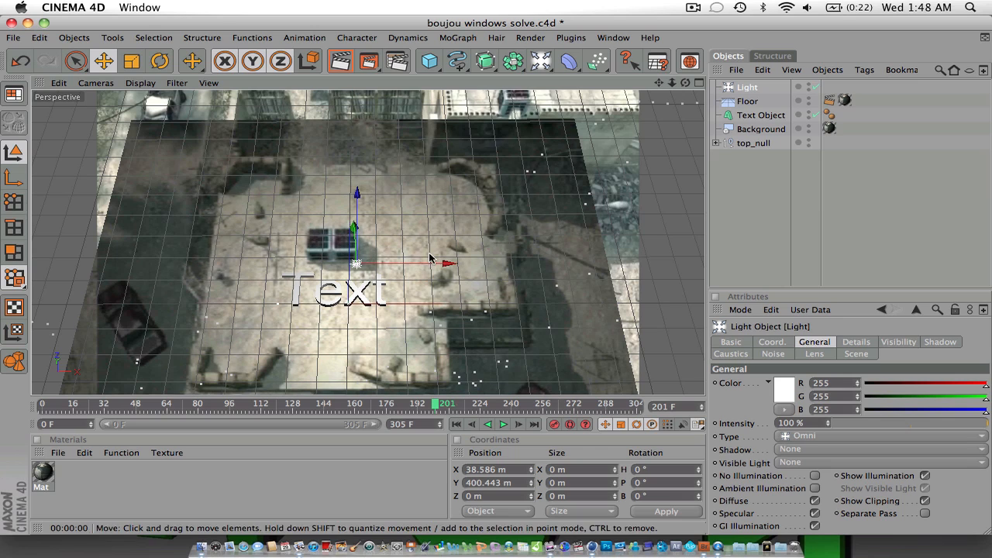
mouse_move(431, 267)
mouse_down()
mouse_move(419, 267)
mouse_move(445, 267)
mouse_up()
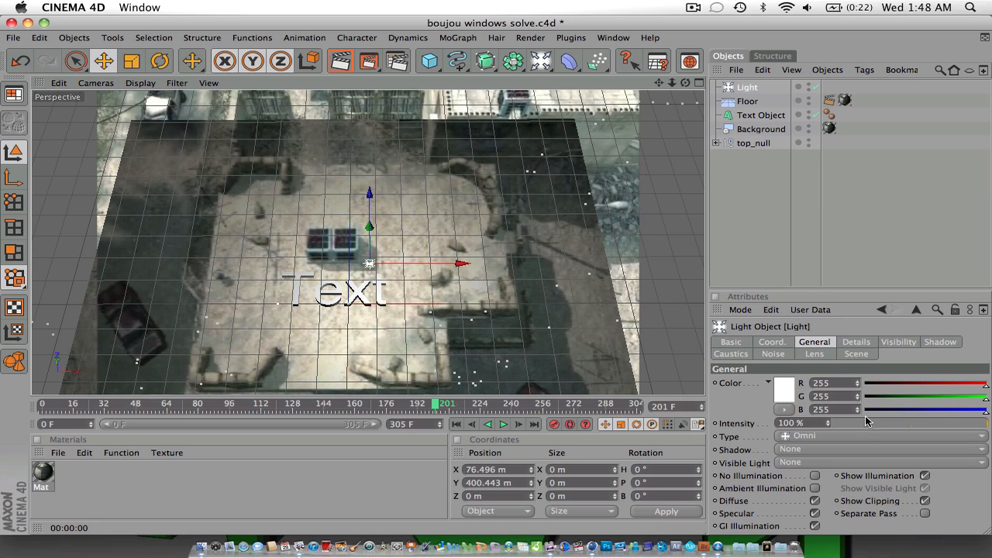
click(343, 63)
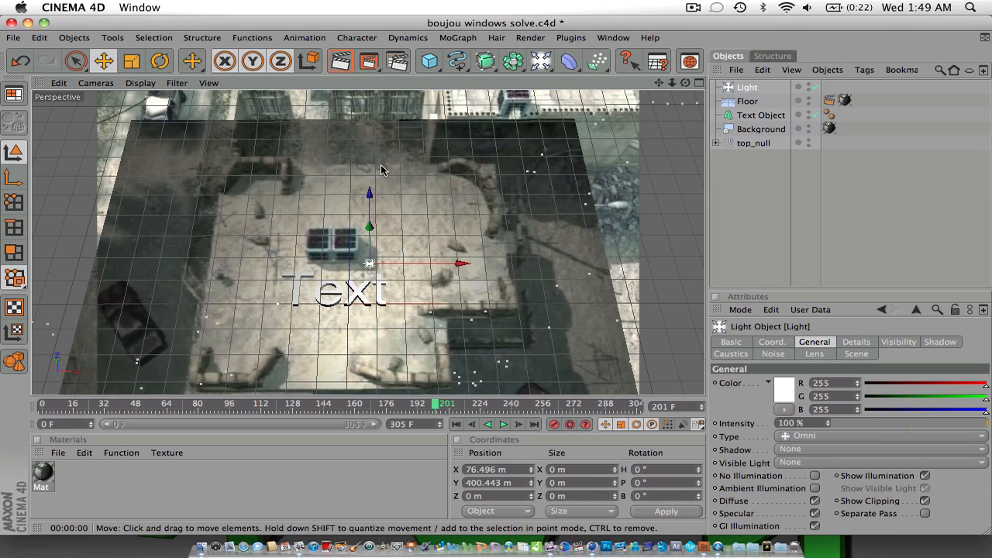
click(381, 169)
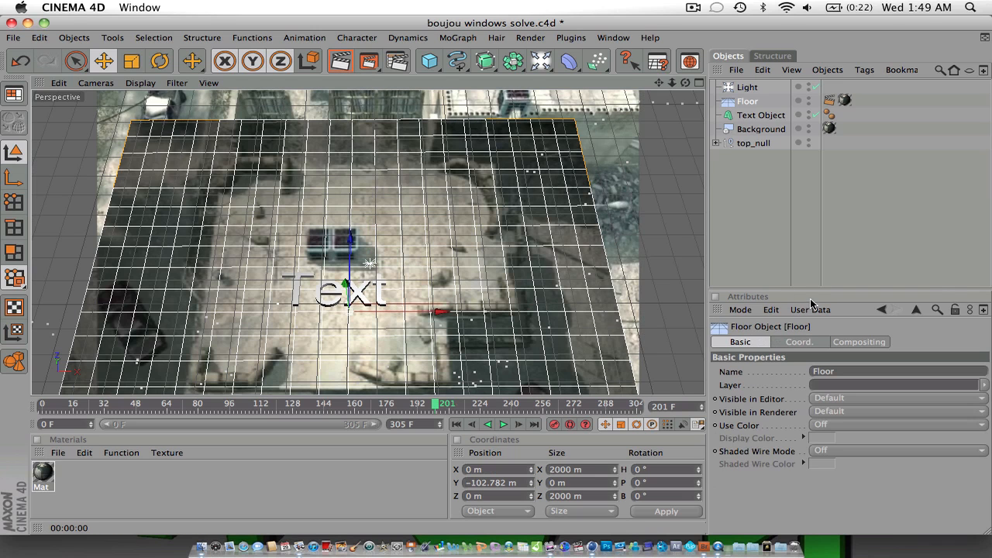
Step: Set the light's shadow type to Shadow Maps (Soft) and test-render the text's shadow on the floor
click(749, 89)
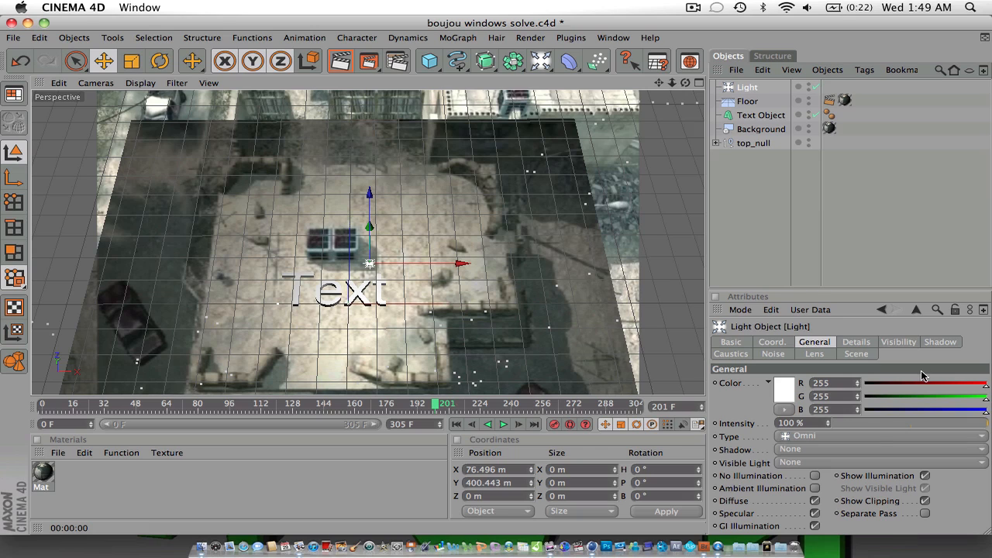
click(851, 451)
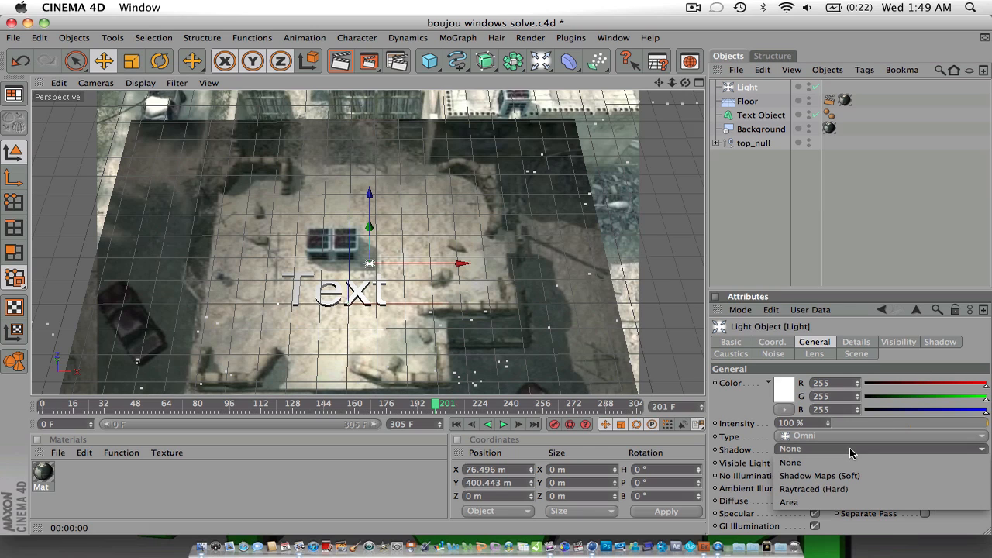
click(852, 470)
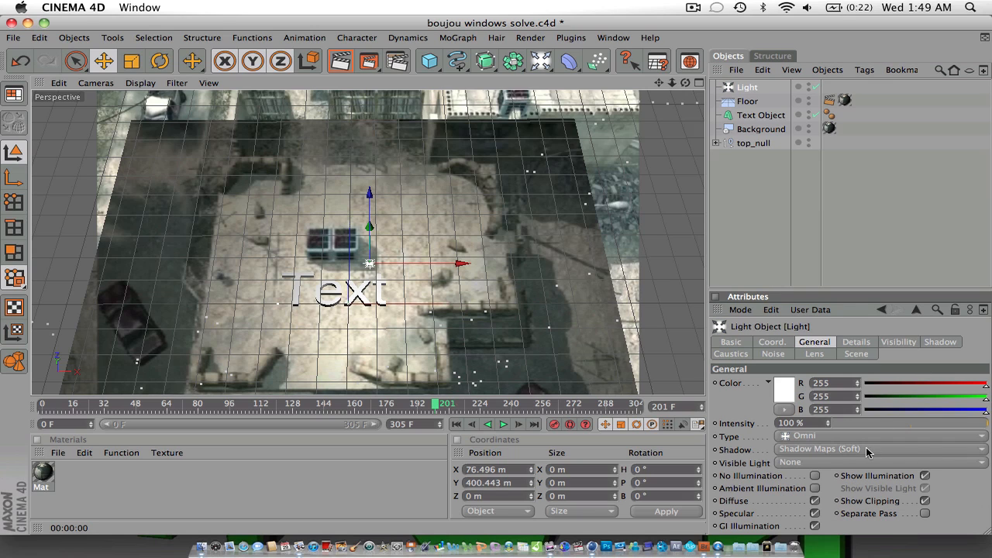
click(342, 61)
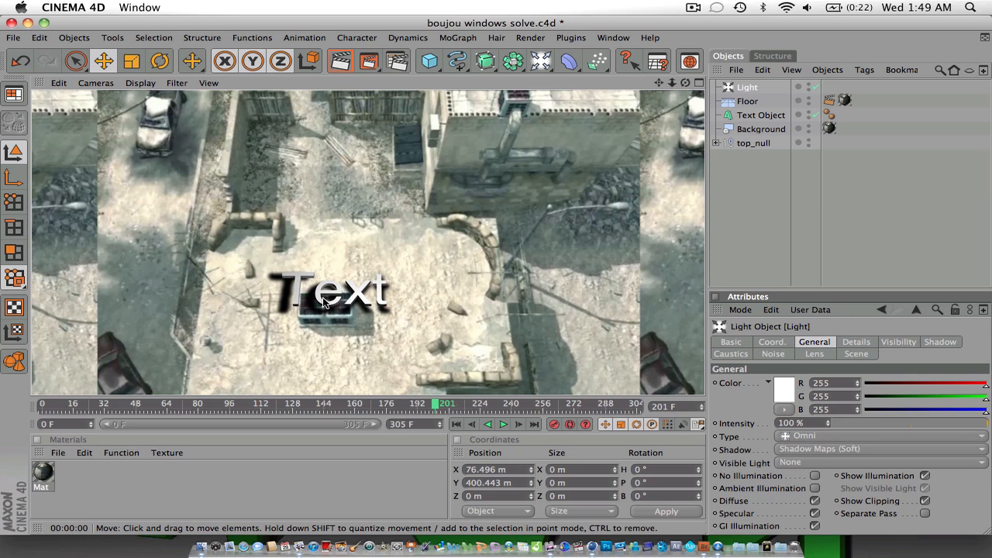
click(244, 195)
Step: Lower the text along its depth axis to about Y -84 m and Z -10 m, and test-render the shadow
click(363, 301)
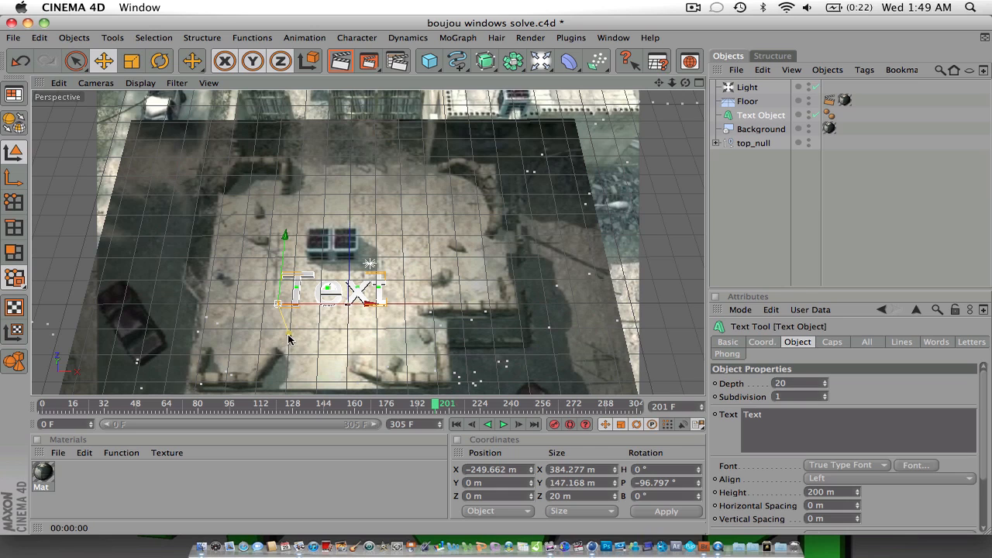
drag(288, 334, 292, 341)
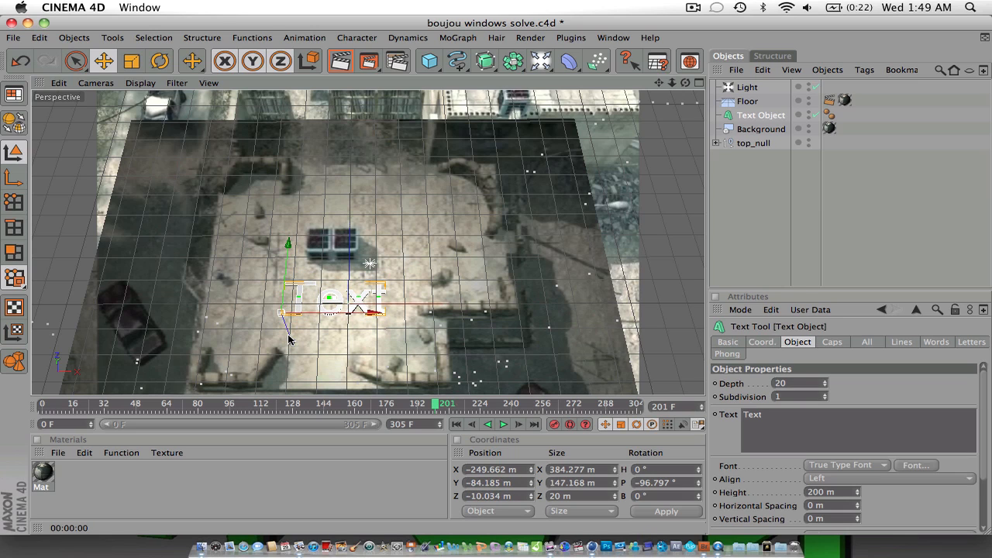
click(339, 62)
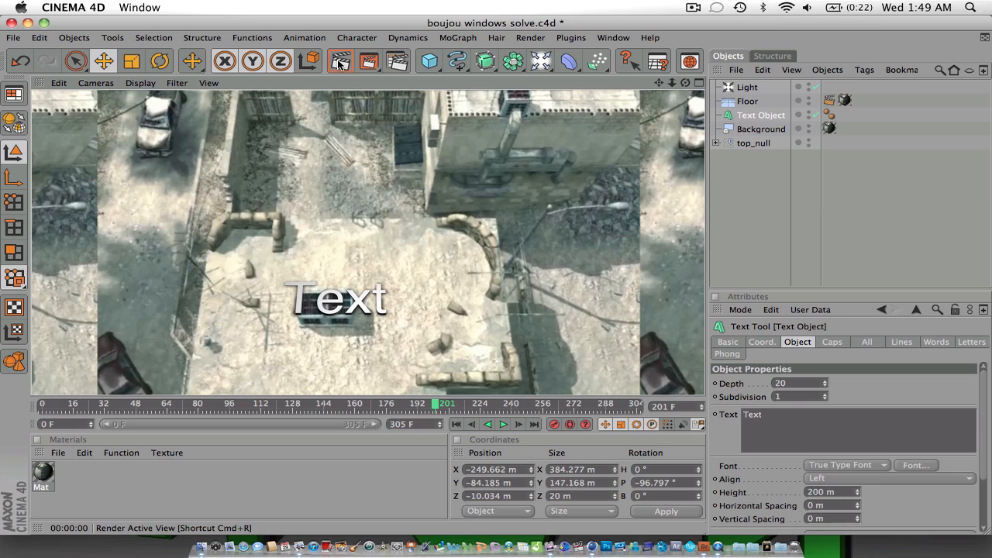
click(352, 311)
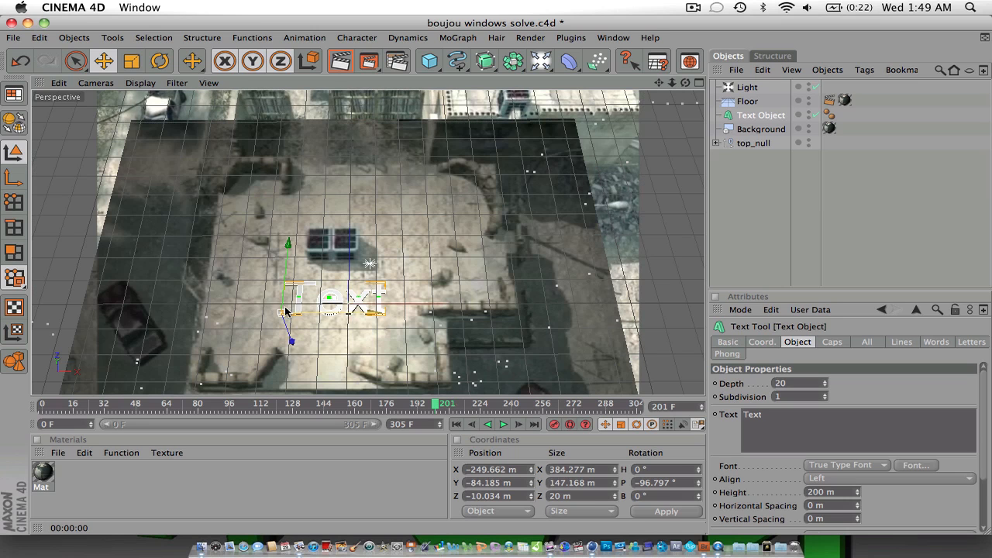
Step: Slide the text clear of the crates to about Y -57 m, Z -239 m, hiding the floor in the editor meanwhile, and test-render the view
drag(287, 257, 285, 296)
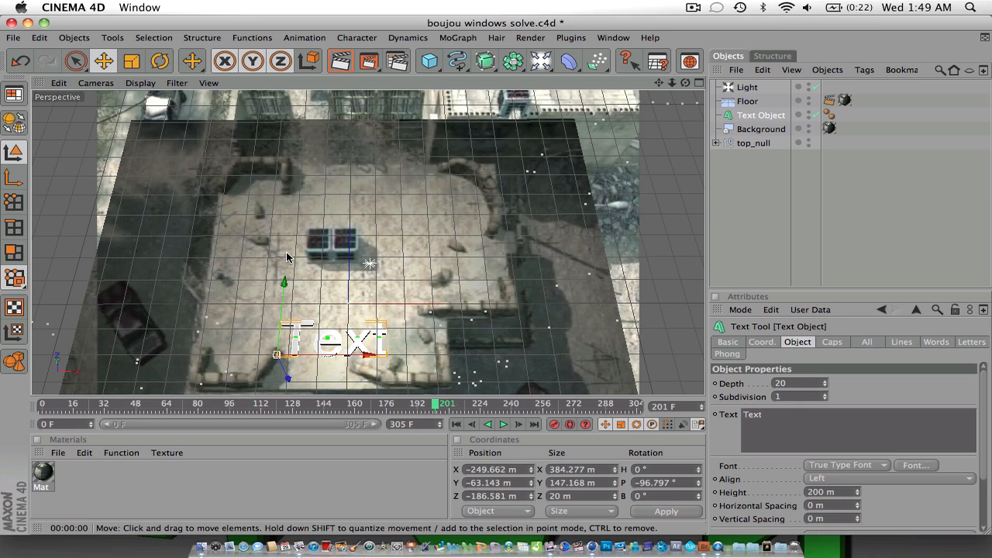
click(810, 99)
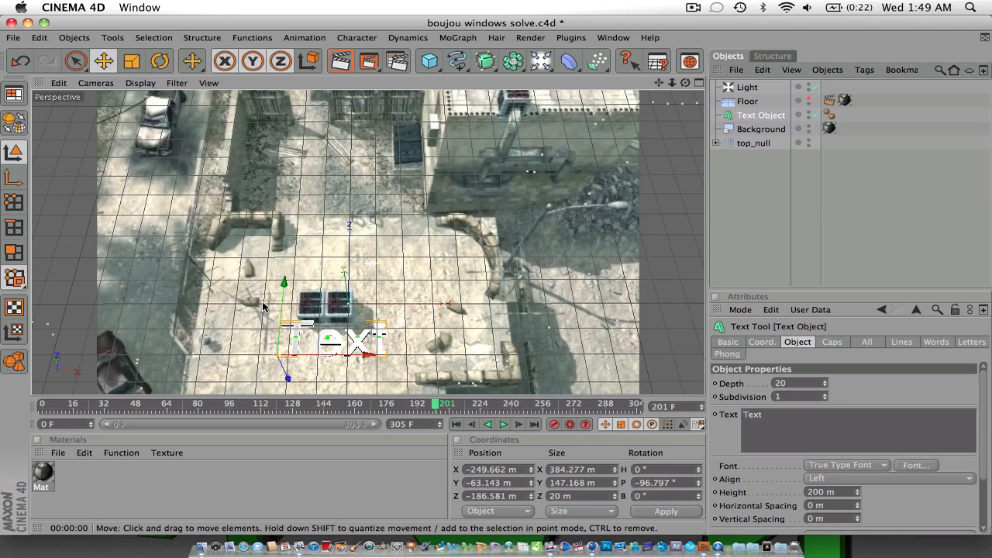
drag(287, 284, 284, 301)
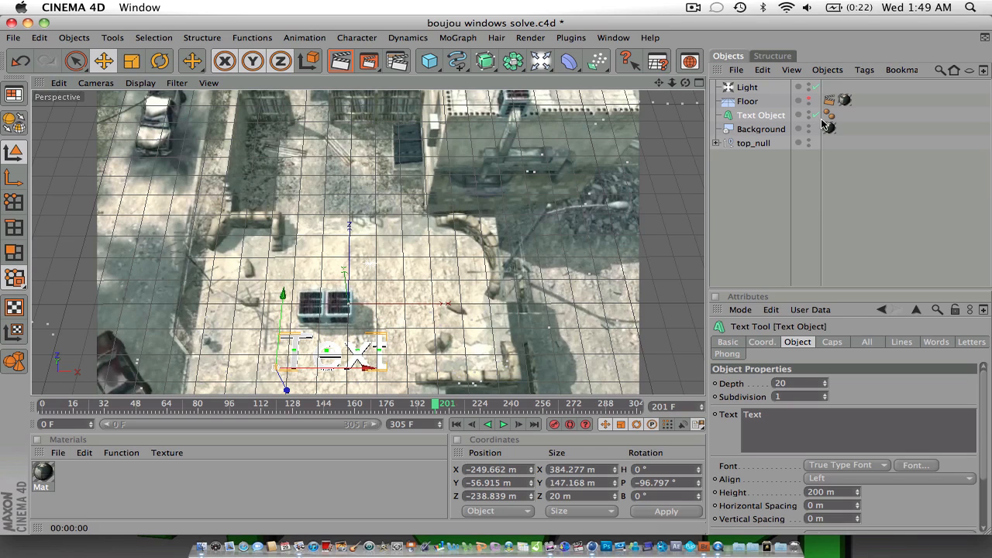
click(809, 101)
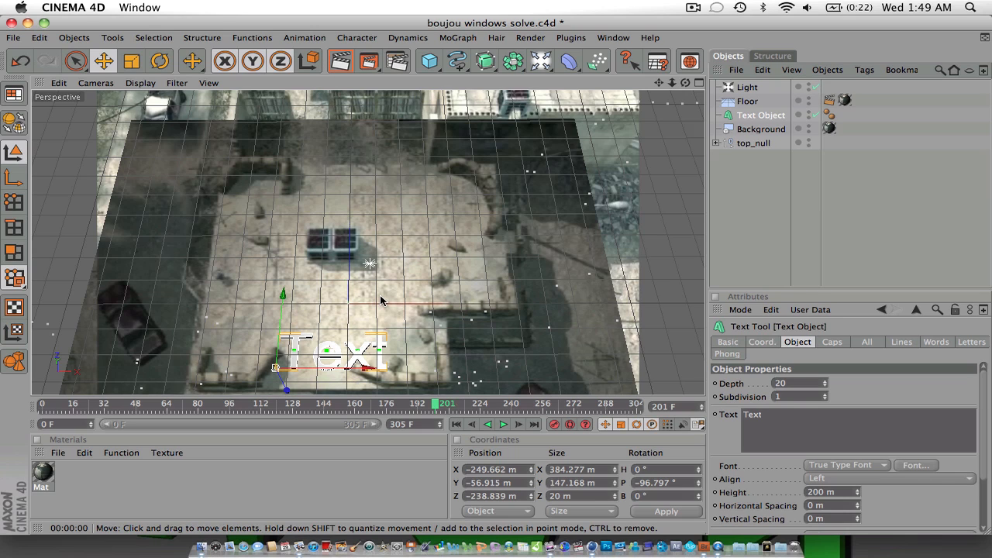
click(341, 62)
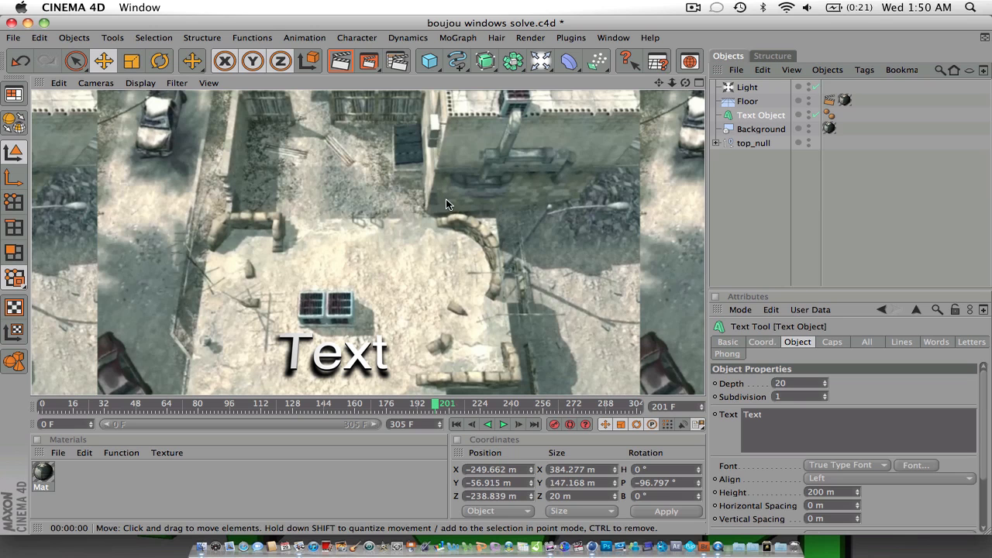
click(446, 354)
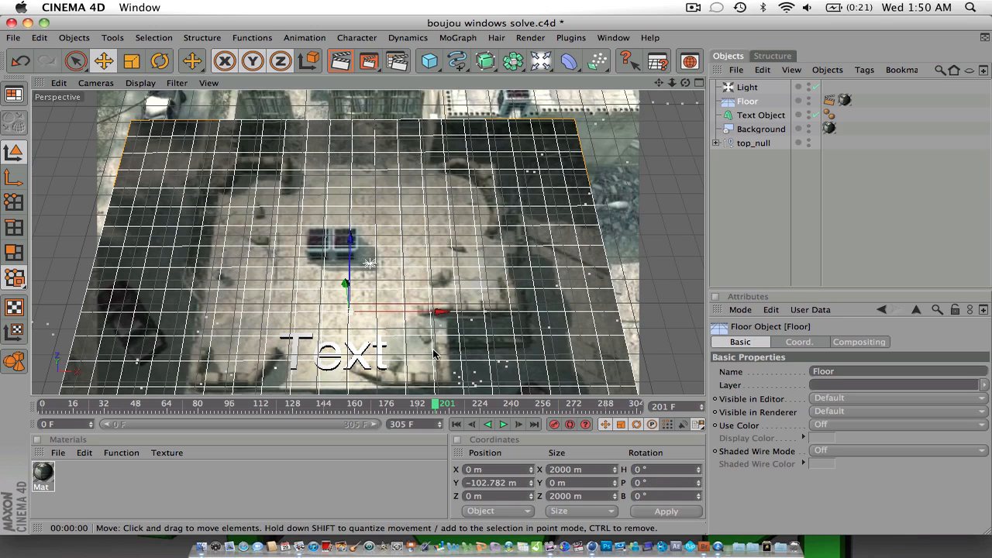
Step: Move the light along X to about -238 m and test-render the new shadow direction
click(370, 264)
drag(446, 264, 349, 264)
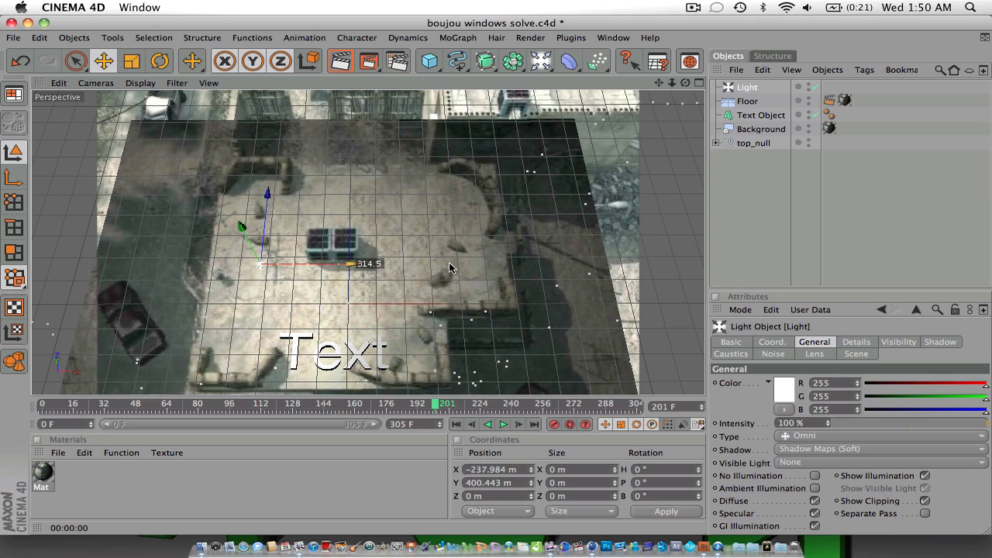
click(343, 67)
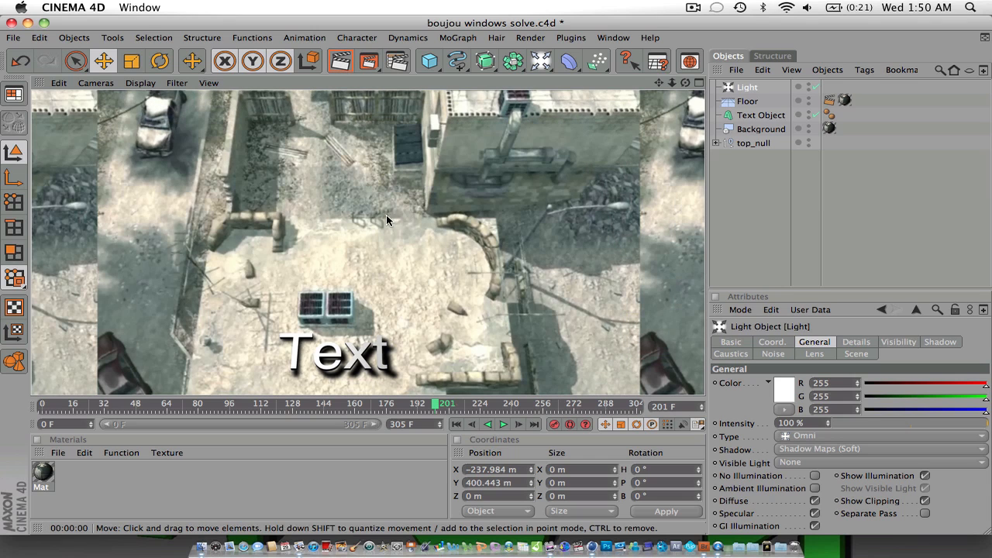
Step: Lower the text closer to the floor, to about Y -76 m and Z -241 m, and test-render the view
click(361, 362)
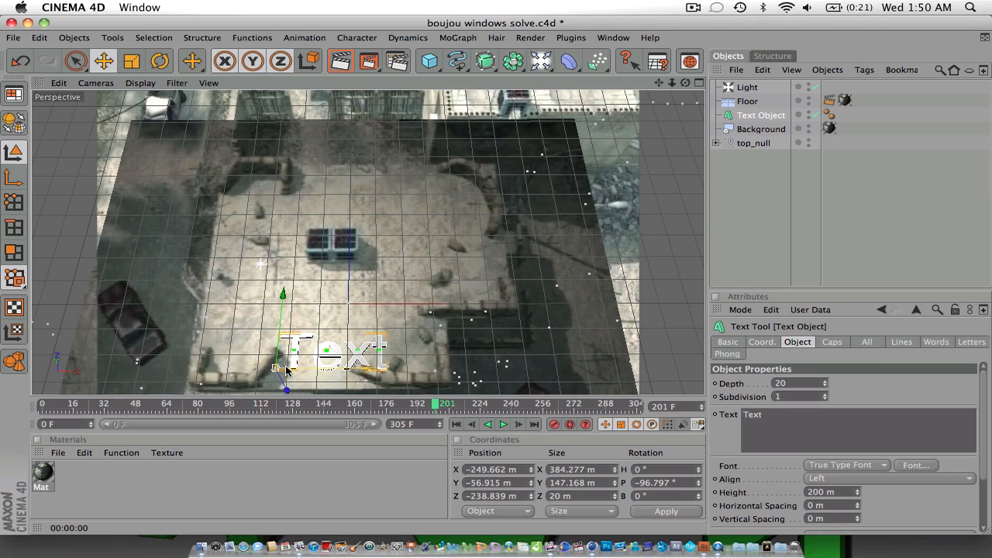
drag(287, 390, 288, 392)
click(336, 67)
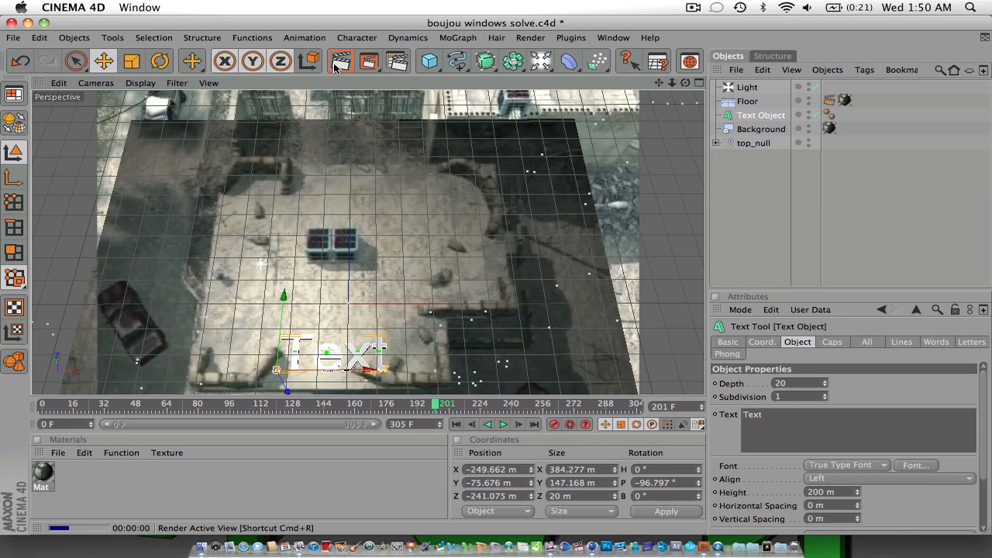